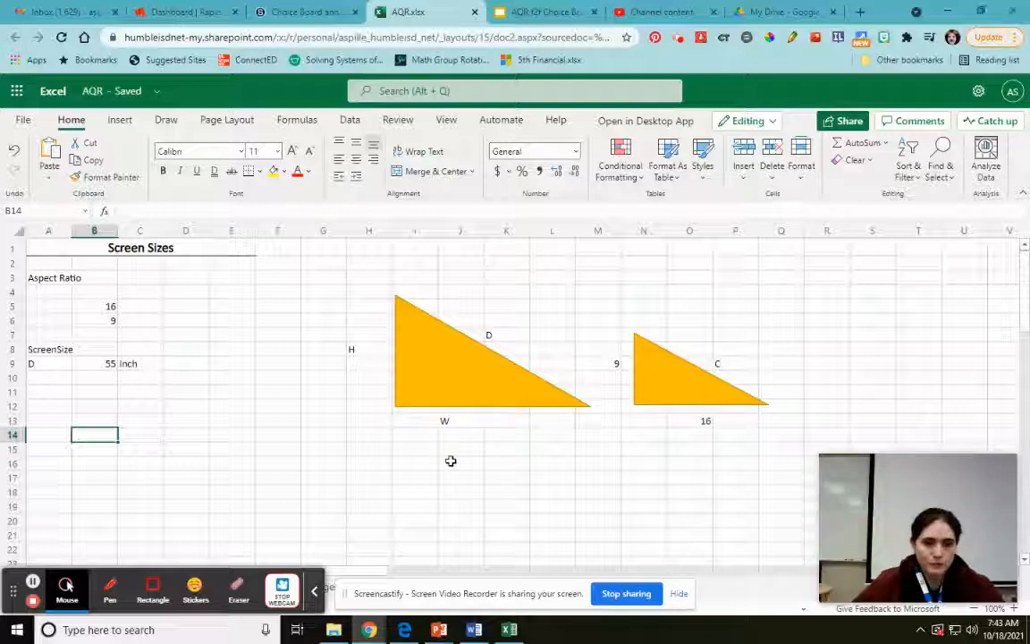
Enter the Pythagorean formula "a^2 +b^2 = c^2" as text in cell J16, below the larger triangle.
{"action": "left_click", "coordinate": [451, 460]}
{"action": "type", "text": "a^2"}
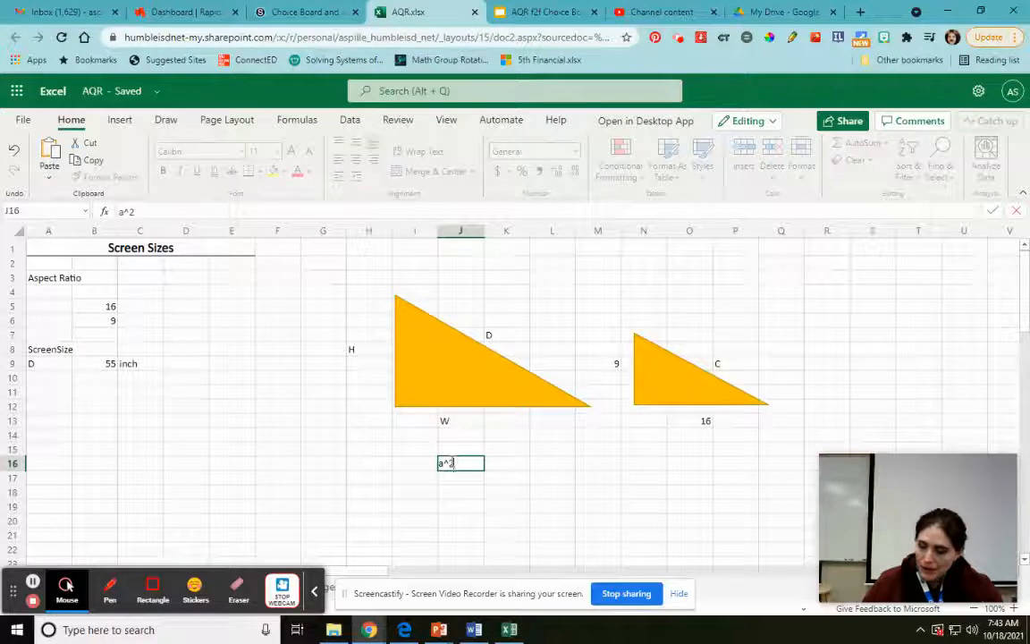
{"action": "type", "text": " +b^2 ="}
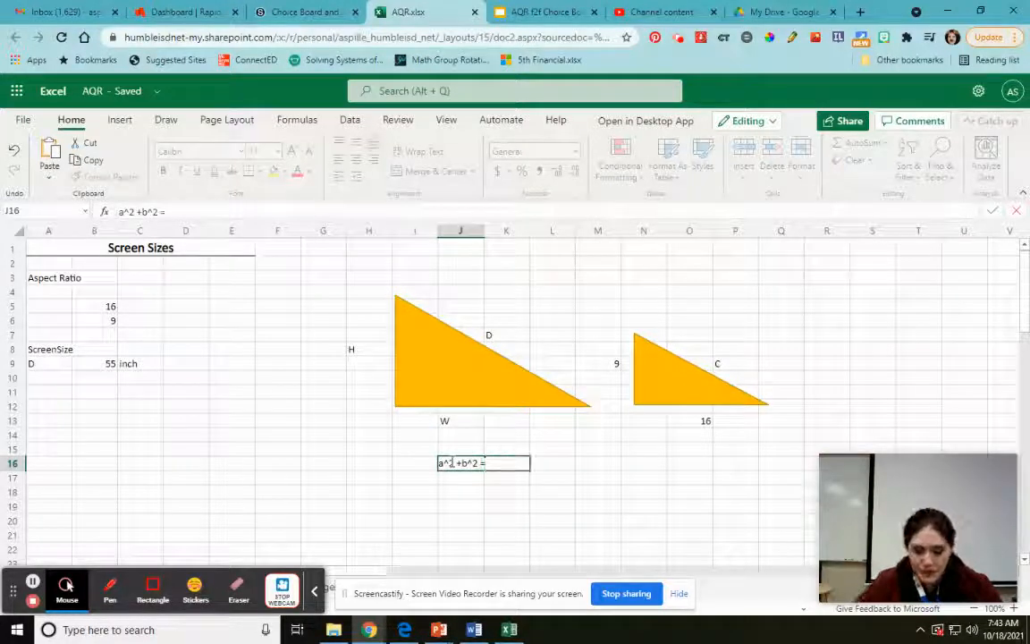
{"action": "type", "text": " c^2"}
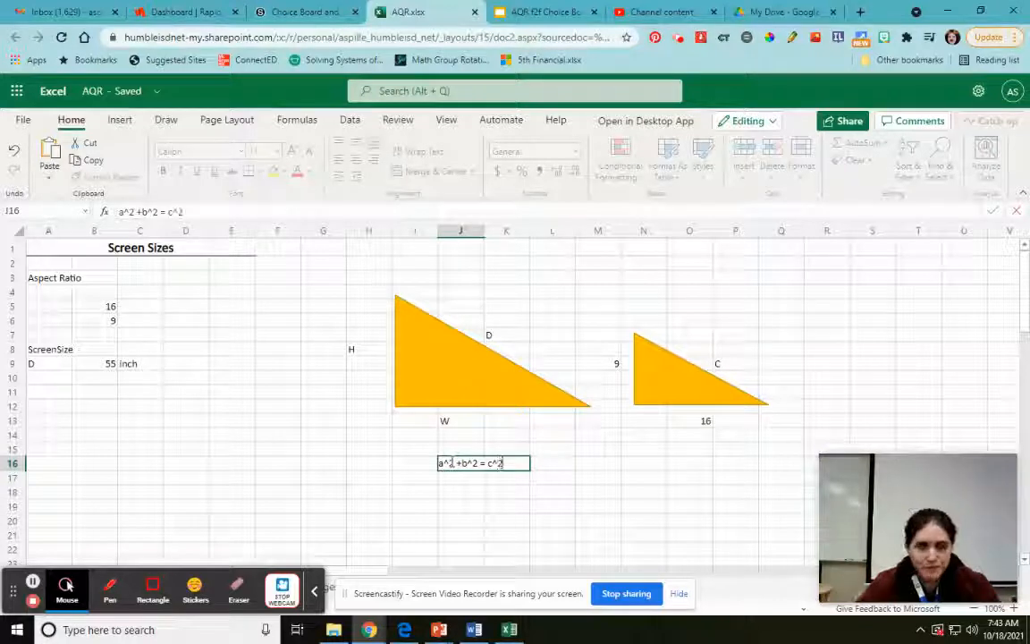
{"action": "left_click", "coordinate": [609, 491]}
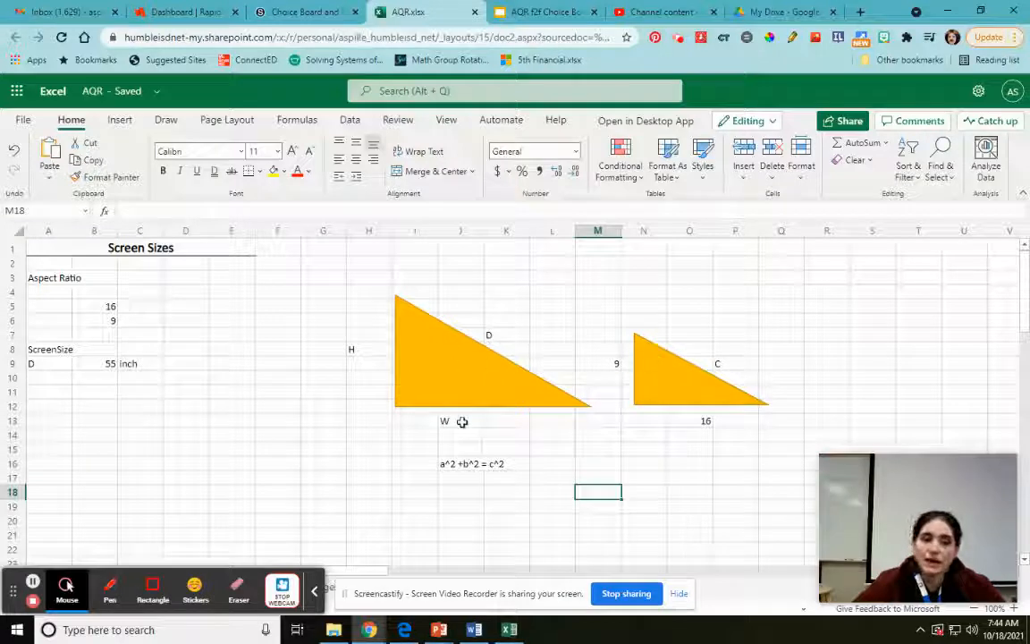
Add a "Calculations" heading in A12, merged and centered across A12:B12 and set in bold.
{"action": "left_click", "coordinate": [48, 403]}
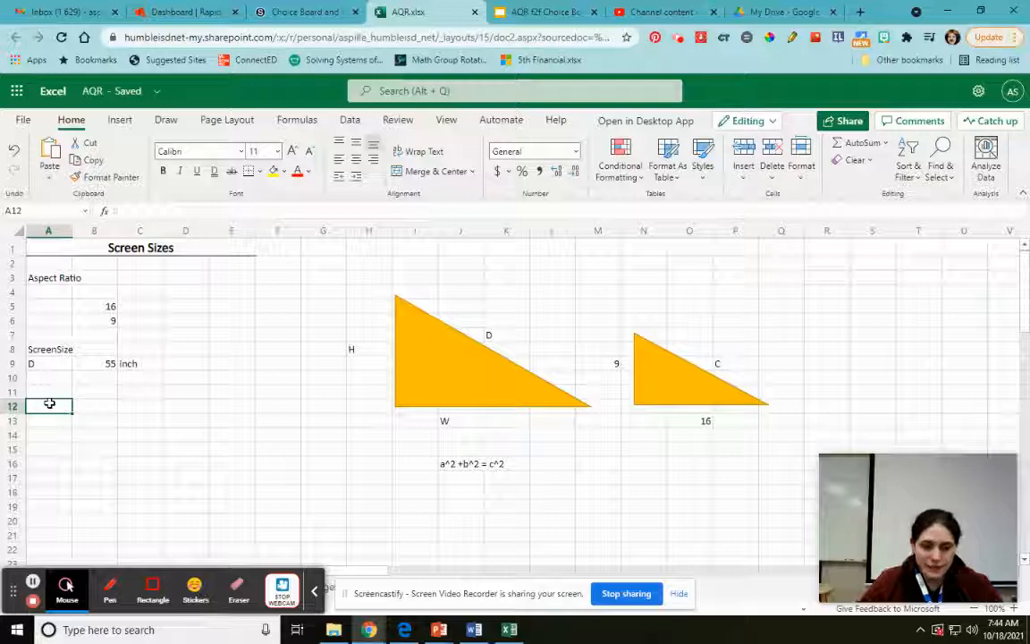
{"action": "type", "text": "Calculations"}
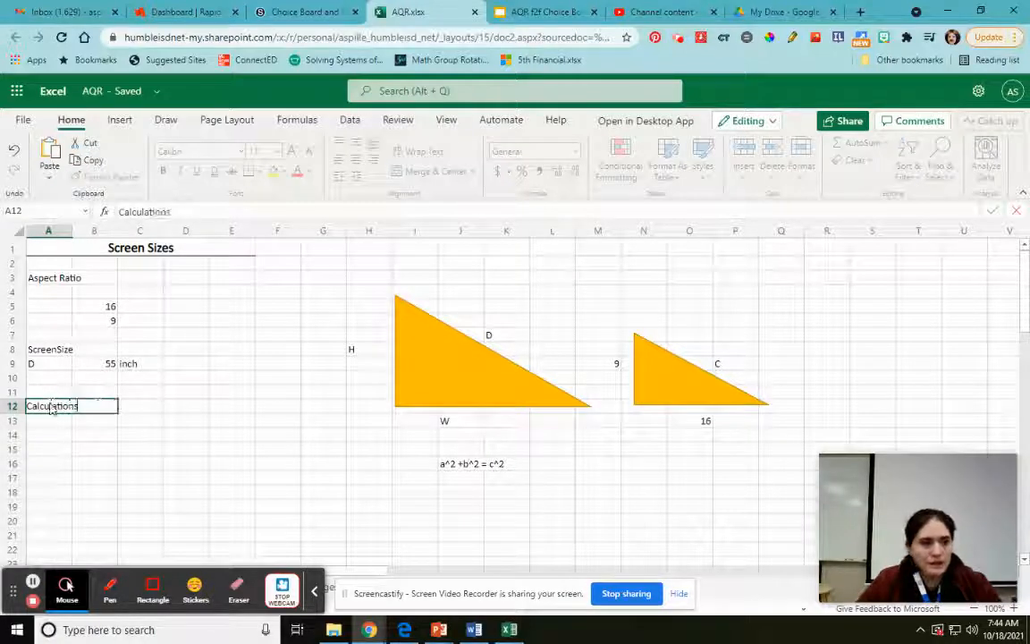
{"action": "key", "text": "Return"}
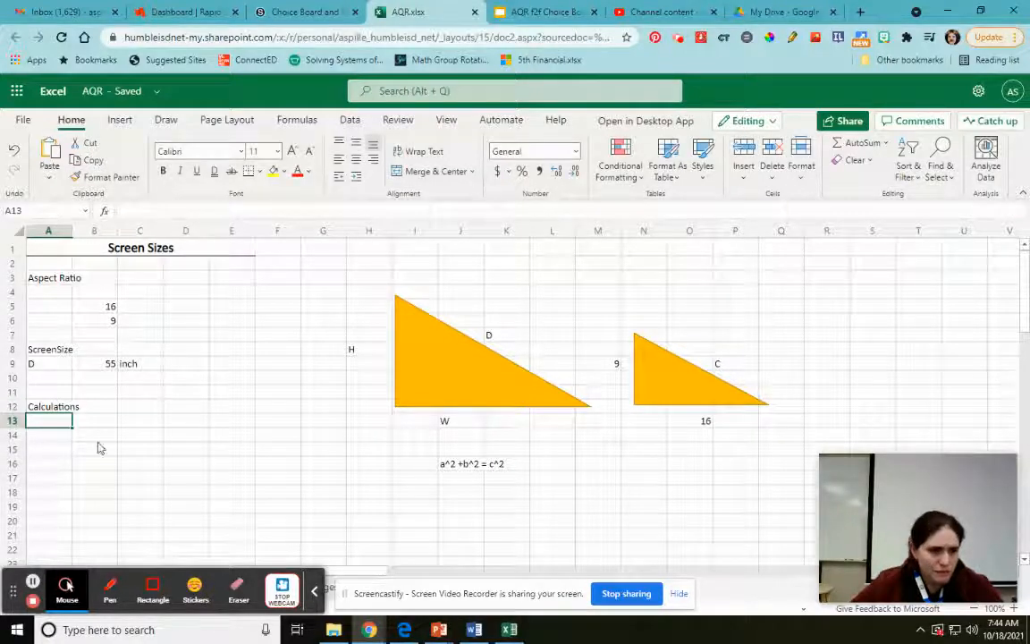
{"action": "left_click", "coordinate": [39, 407]}
{"action": "left_click_drag", "start_coordinate": [59, 404], "coordinate": [76, 402]}
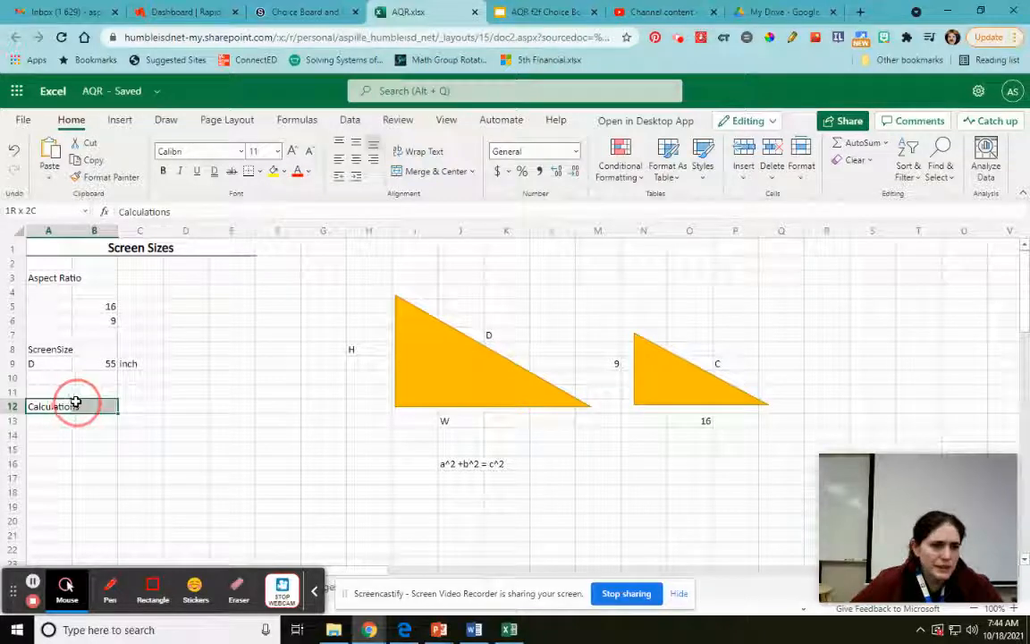
{"action": "left_click", "coordinate": [426, 171]}
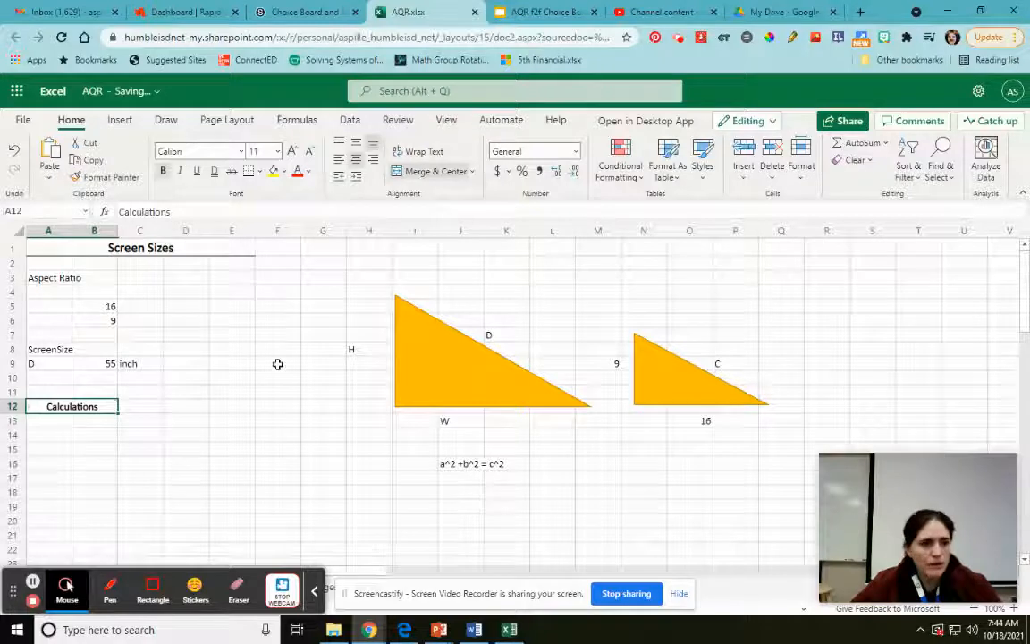
Shade the aspect ratio cells B5:B6 and the screen size cell B9 with the lightest gold theme fill.
{"action": "left_click_drag", "start_coordinate": [101, 304], "coordinate": [99, 324]}
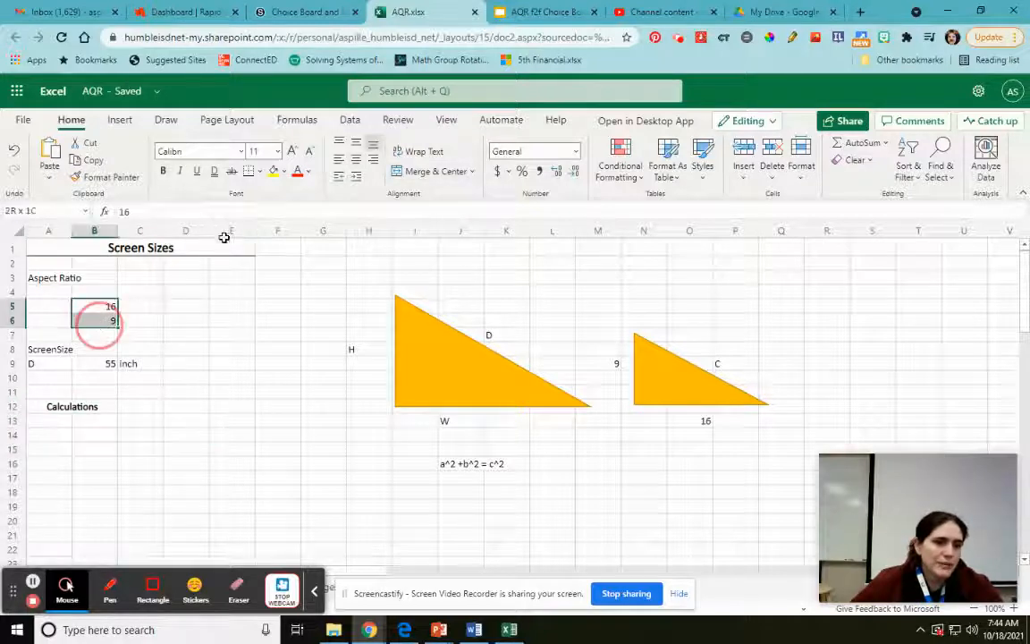
{"action": "left_click", "coordinate": [285, 172]}
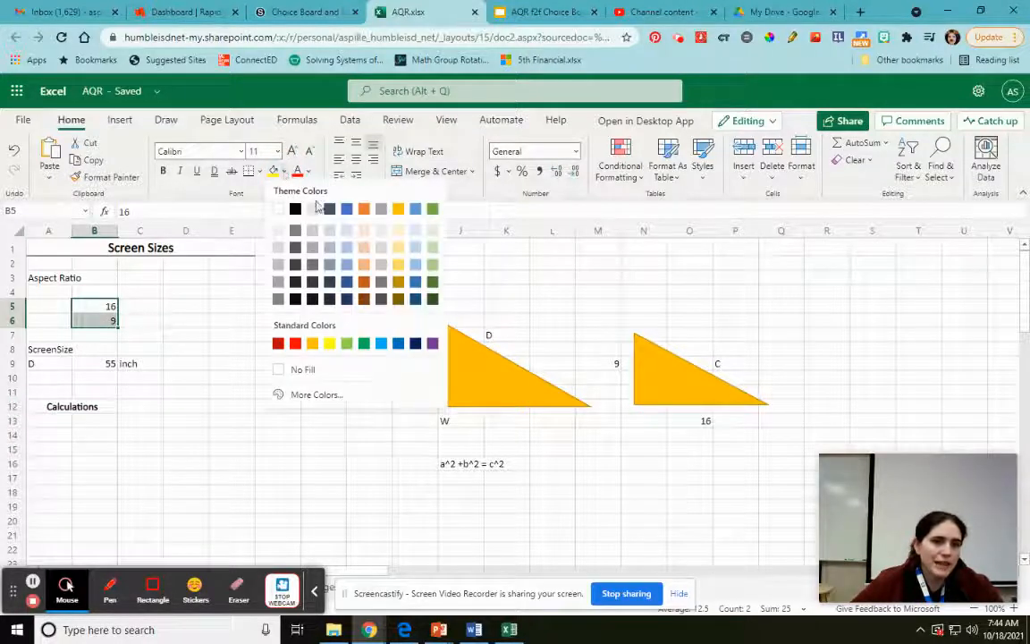
{"action": "left_click", "coordinate": [398, 229]}
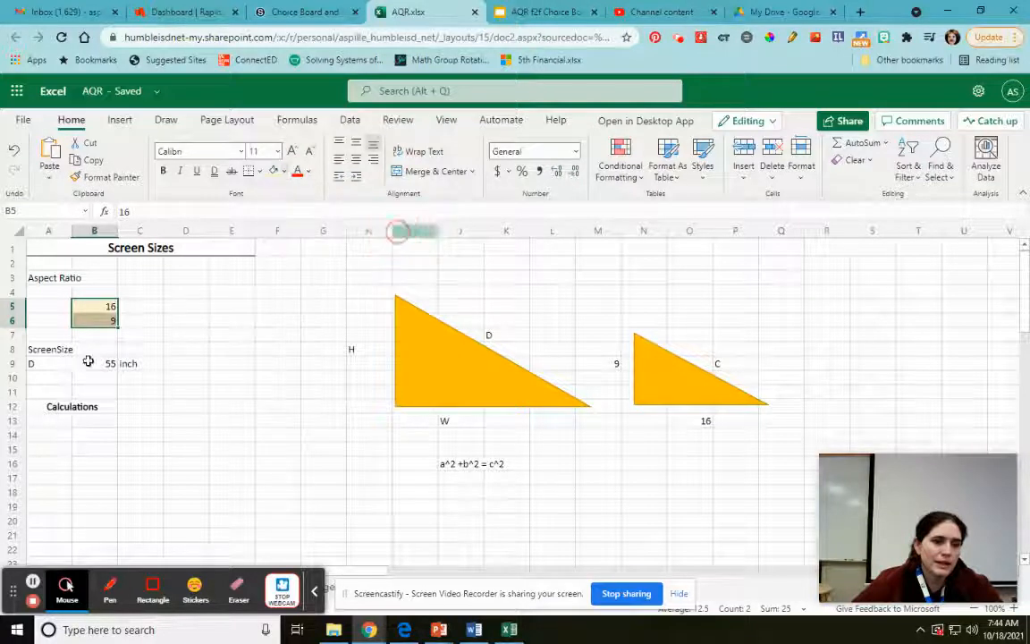
{"action": "left_click", "coordinate": [94, 363]}
{"action": "left_click", "coordinate": [274, 172]}
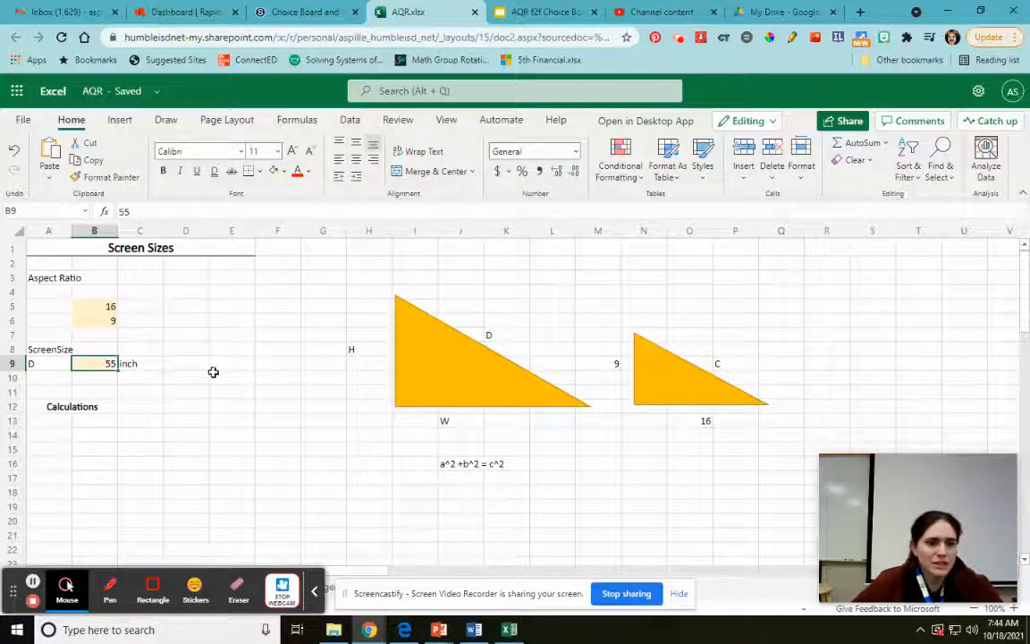
{"action": "left_click", "coordinate": [215, 365]}
Enter the label C in cell A13 under the Calculations heading.
{"action": "left_click", "coordinate": [54, 425]}
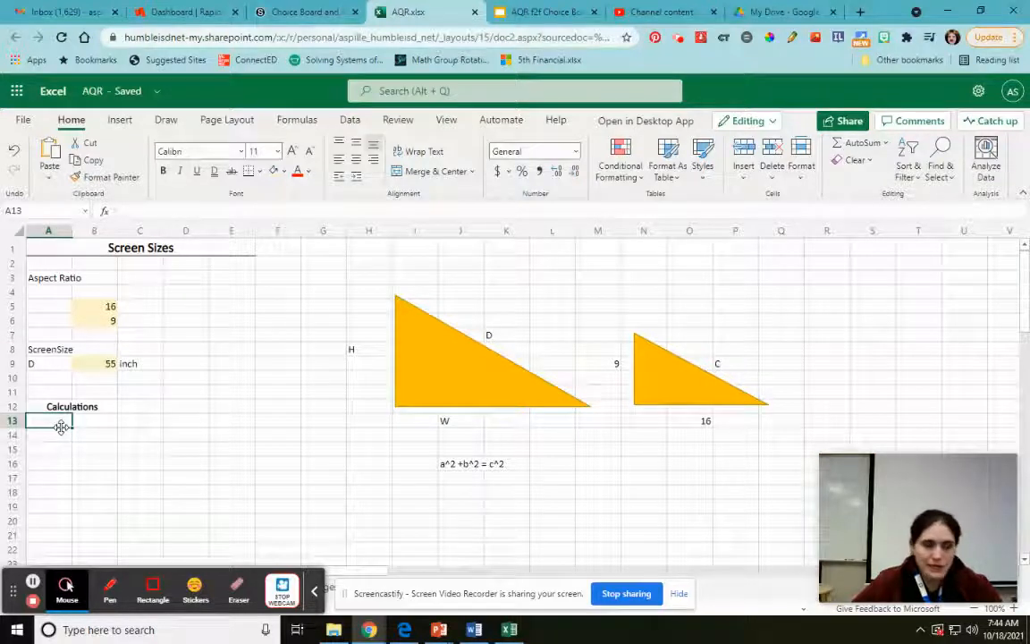
{"action": "type", "text": "C"}
{"action": "key", "text": "Delete"}
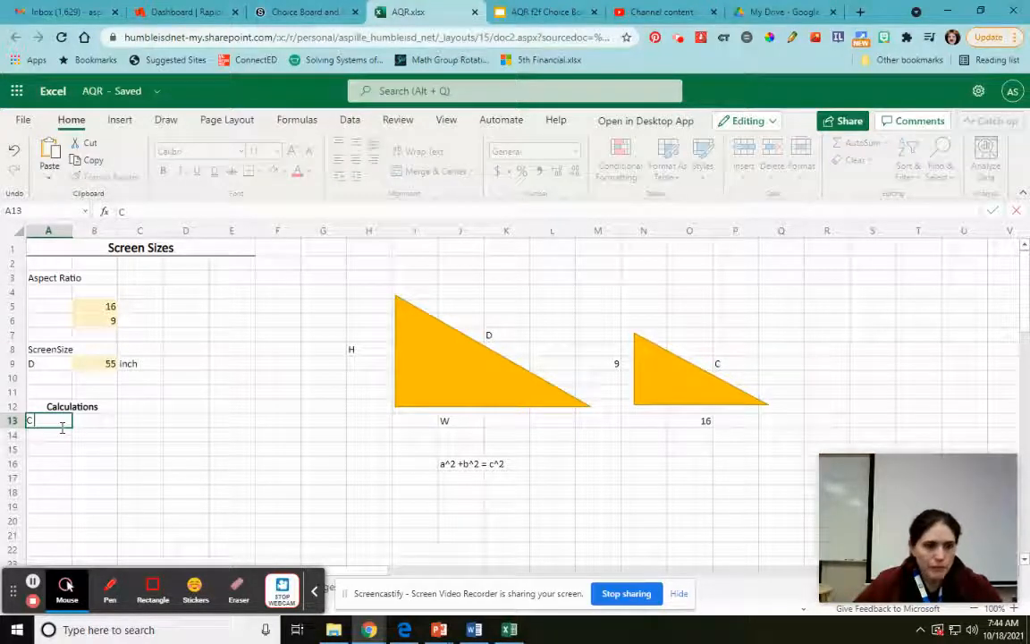
{"action": "key", "text": "Tab"}
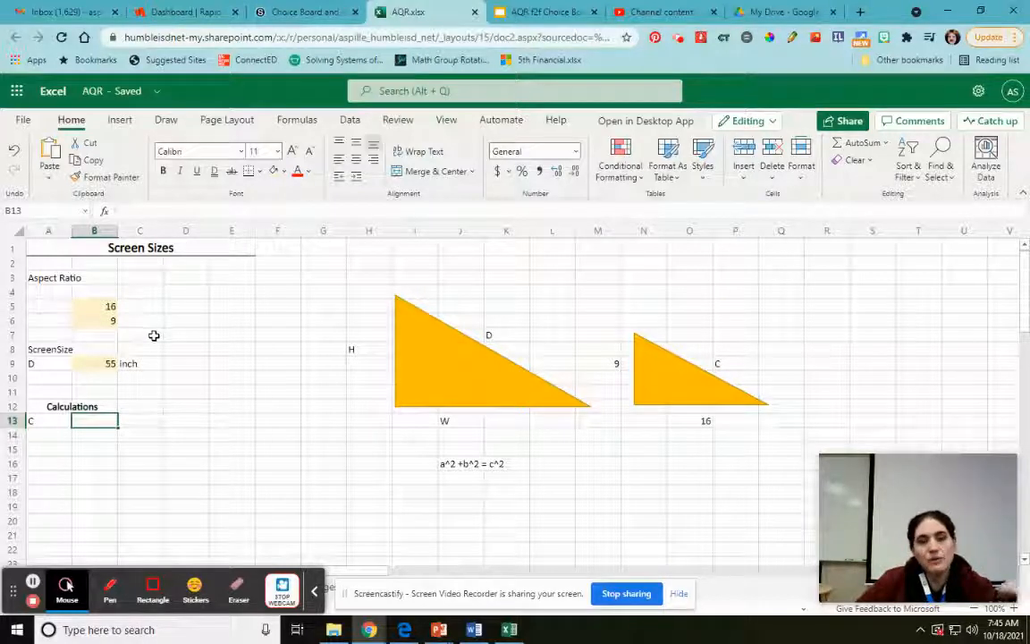
Label cell A13 as a^2 and cell A14 as b^2 under the Calculations heading.
{"action": "left_click", "coordinate": [61, 420]}
{"action": "key", "text": "Return"}
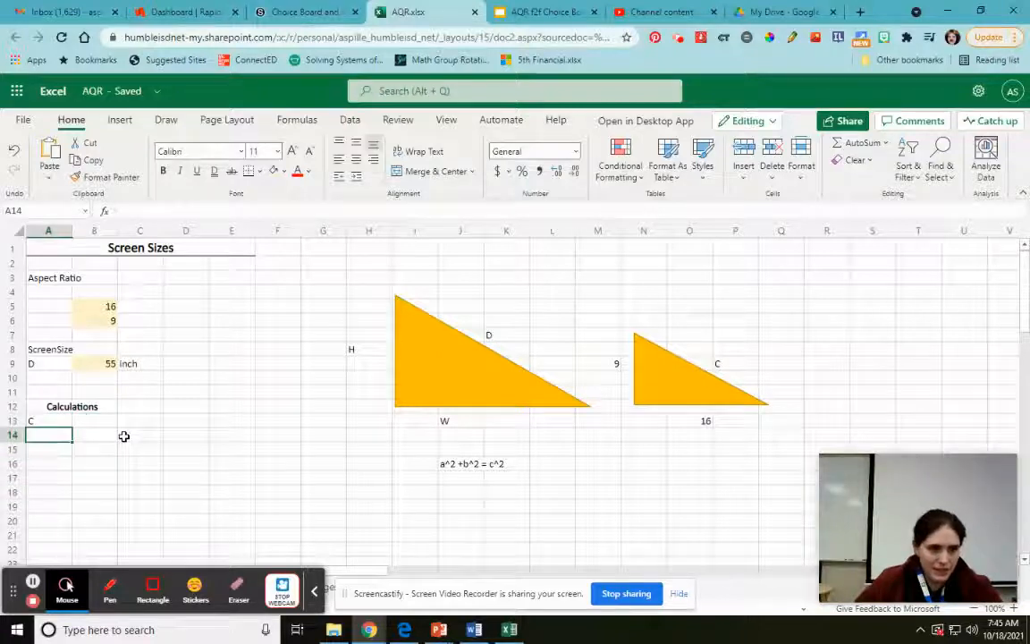
{"action": "key", "text": "Up"}
{"action": "type", "text": "a"}
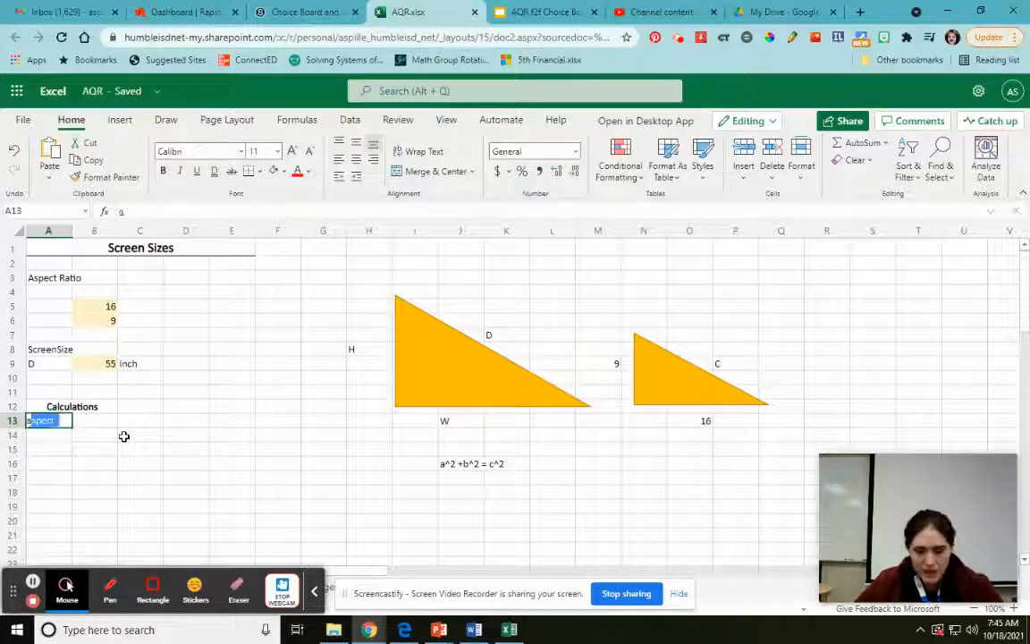
{"action": "type", "text": "^2"}
{"action": "key", "text": "Return"}
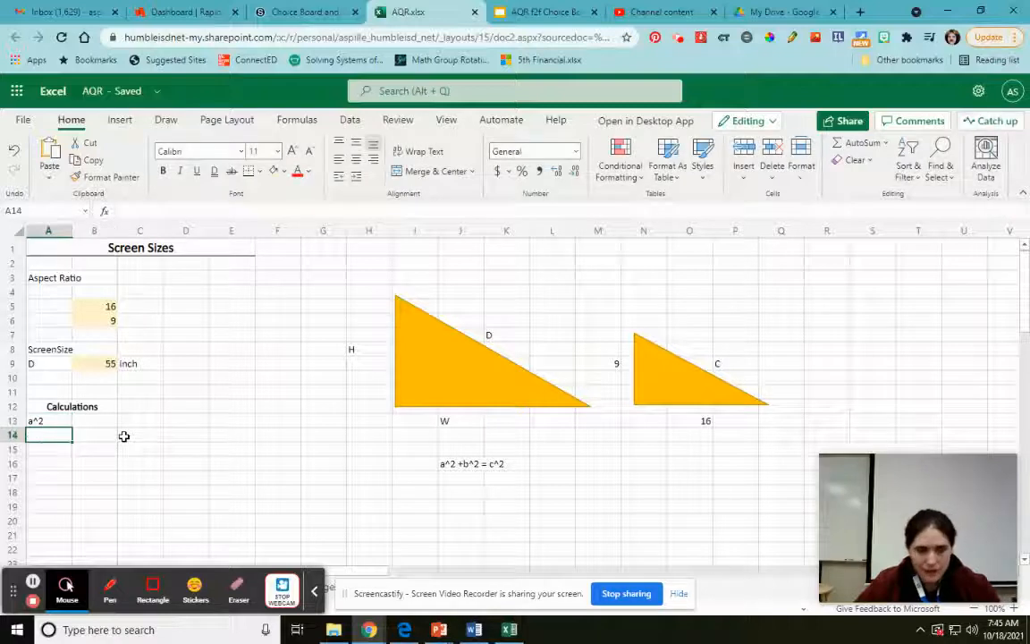
{"action": "type", "text": "B^2"}
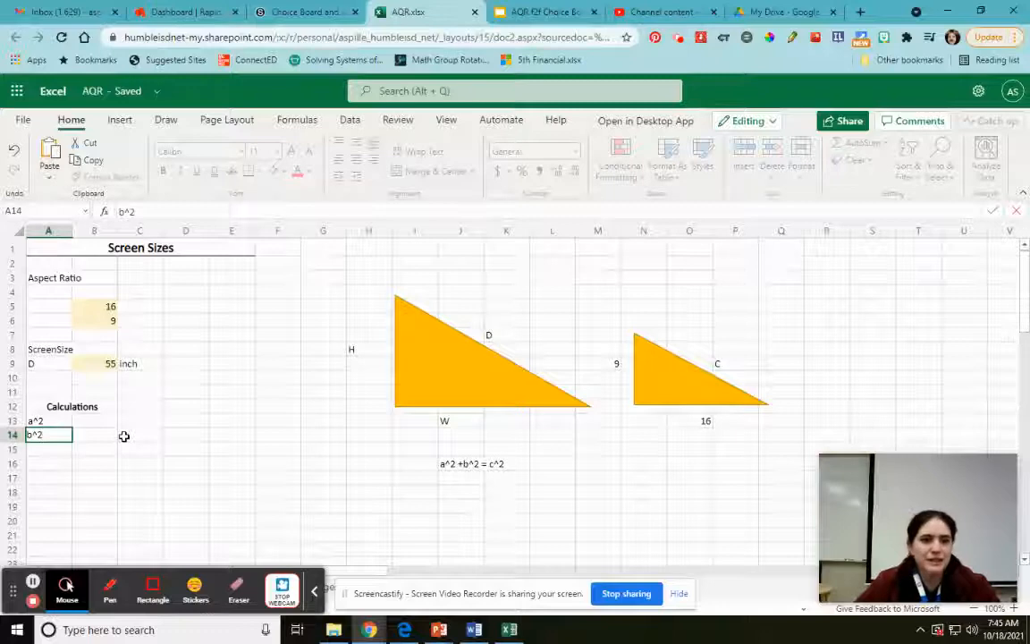
{"action": "key", "text": "Return"}
Square the first aspect ratio value in B13 with =B5^2 and fill the formula down to B14.
{"action": "left_click", "coordinate": [104, 422]}
{"action": "type", "text": "="}
{"action": "left_click", "coordinate": [85, 306]}
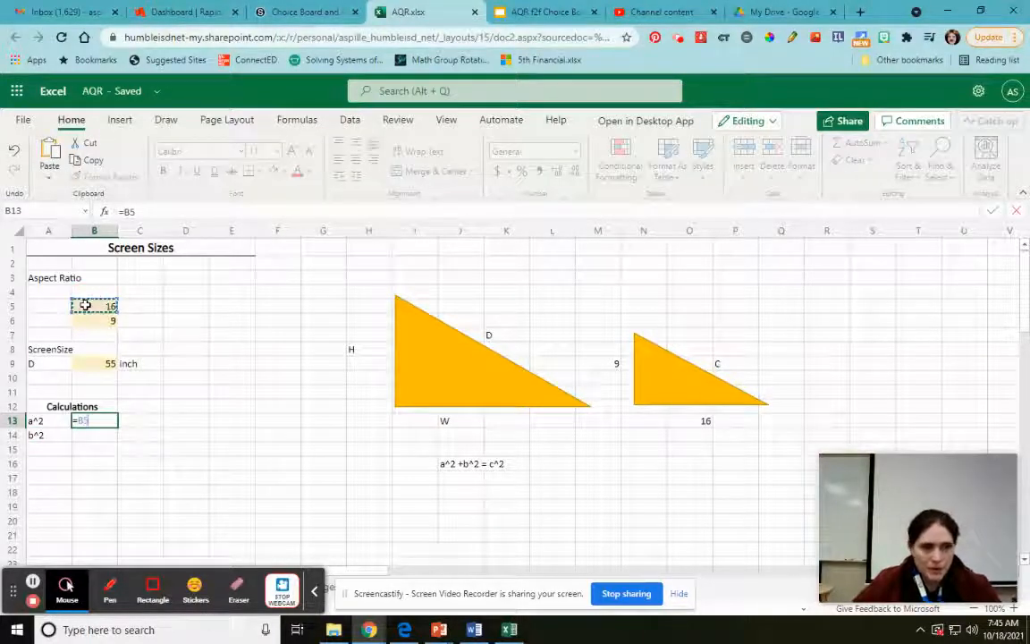
{"action": "type", "text": "^"}
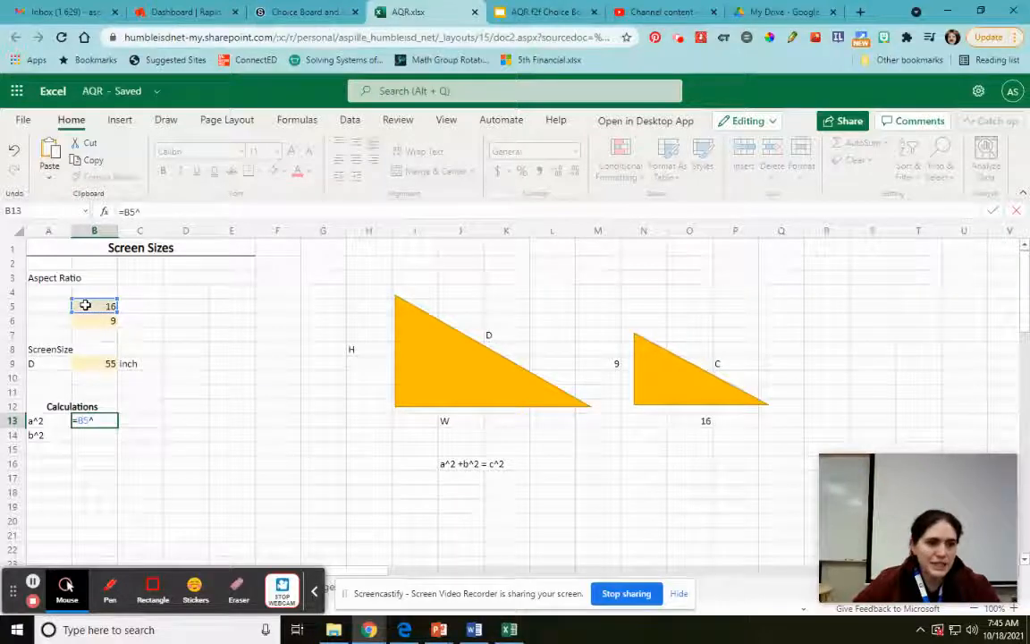
{"action": "type", "text": "2"}
{"action": "key", "text": "Return"}
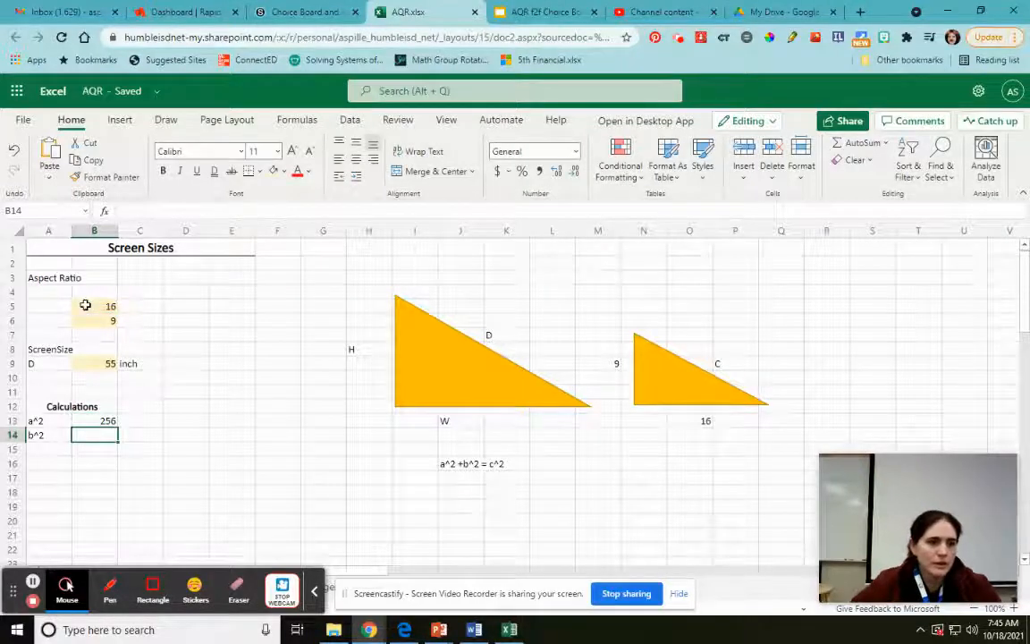
{"action": "left_click", "coordinate": [98, 420]}
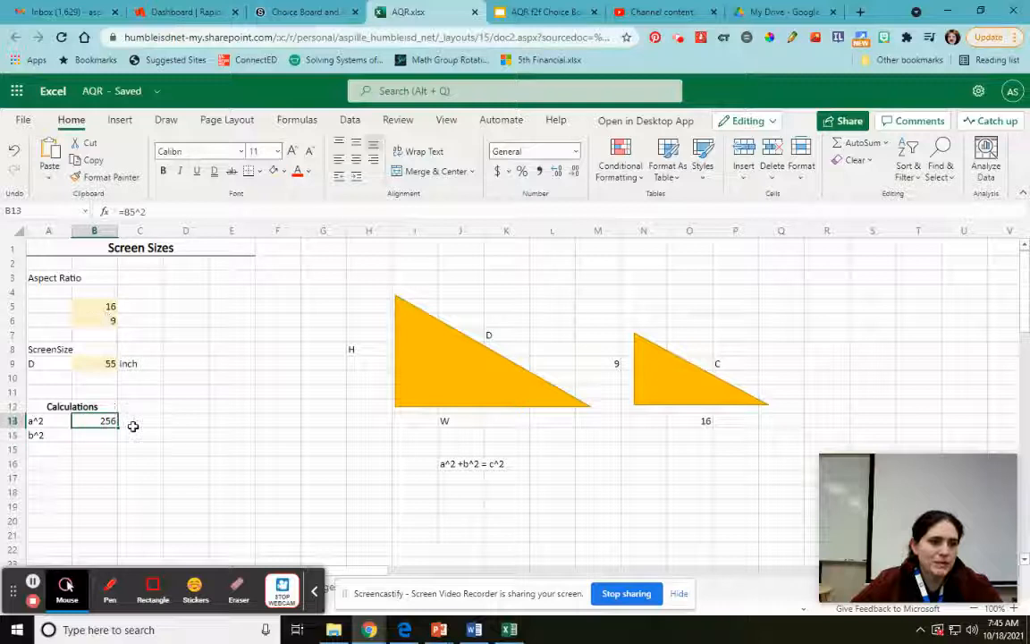
{"action": "left_click_drag", "start_coordinate": [117, 428], "coordinate": [112, 437]}
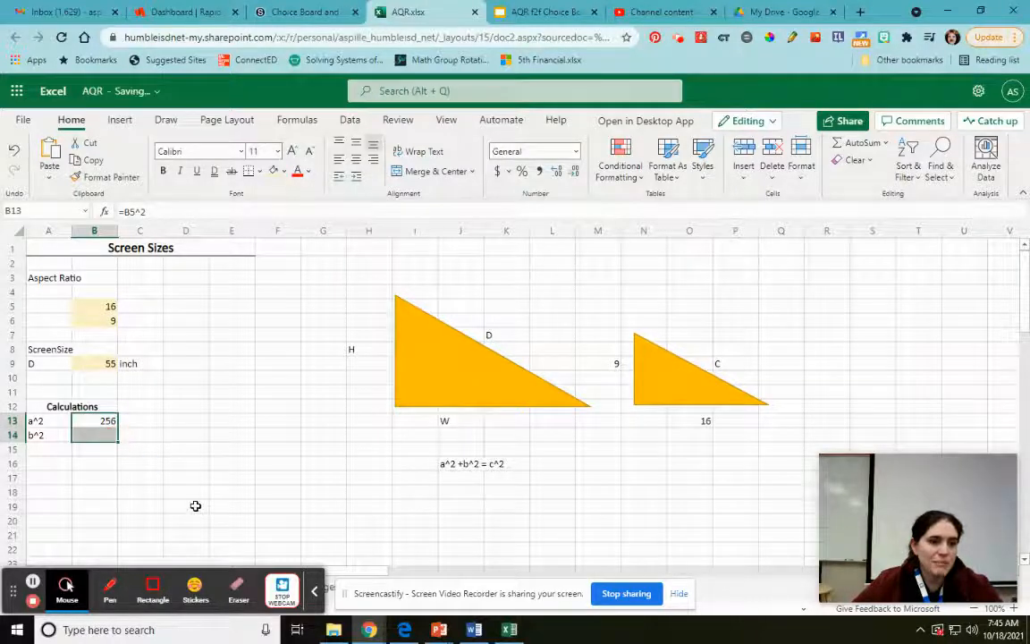
{"action": "left_click", "coordinate": [108, 489]}
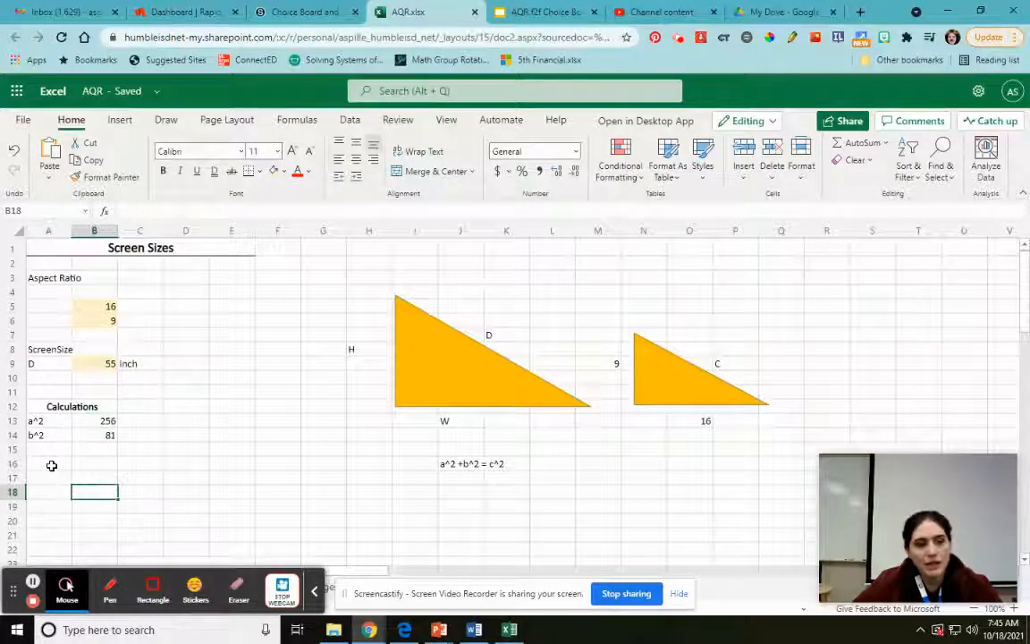
Enter the label C in cell A16, one blank row below the b^2 row.
{"action": "left_click", "coordinate": [51, 462]}
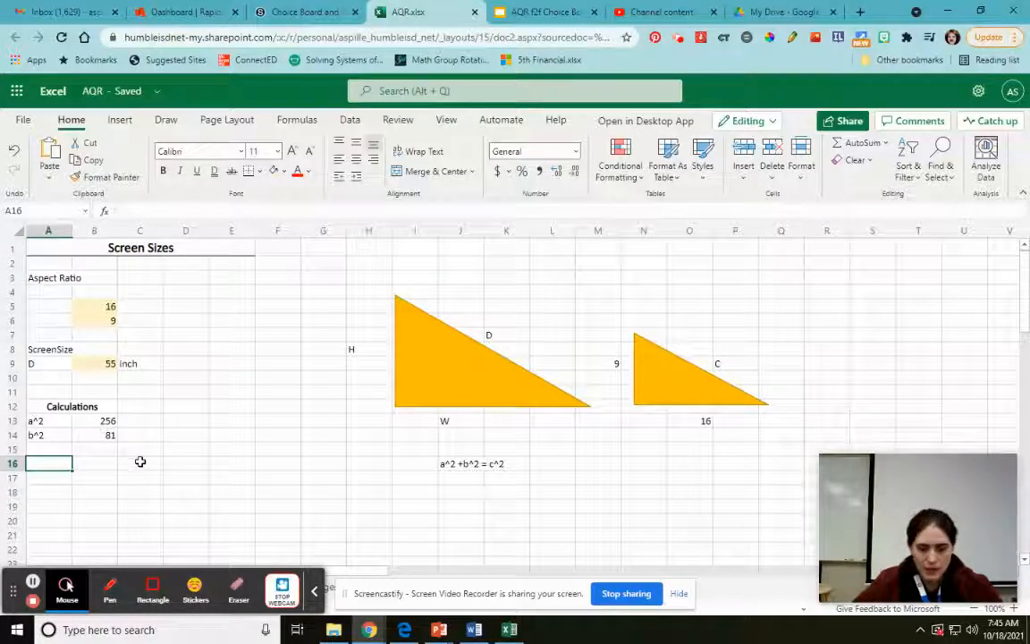
{"action": "type", "text": "Calculations"}
{"action": "key", "text": "Tab"}
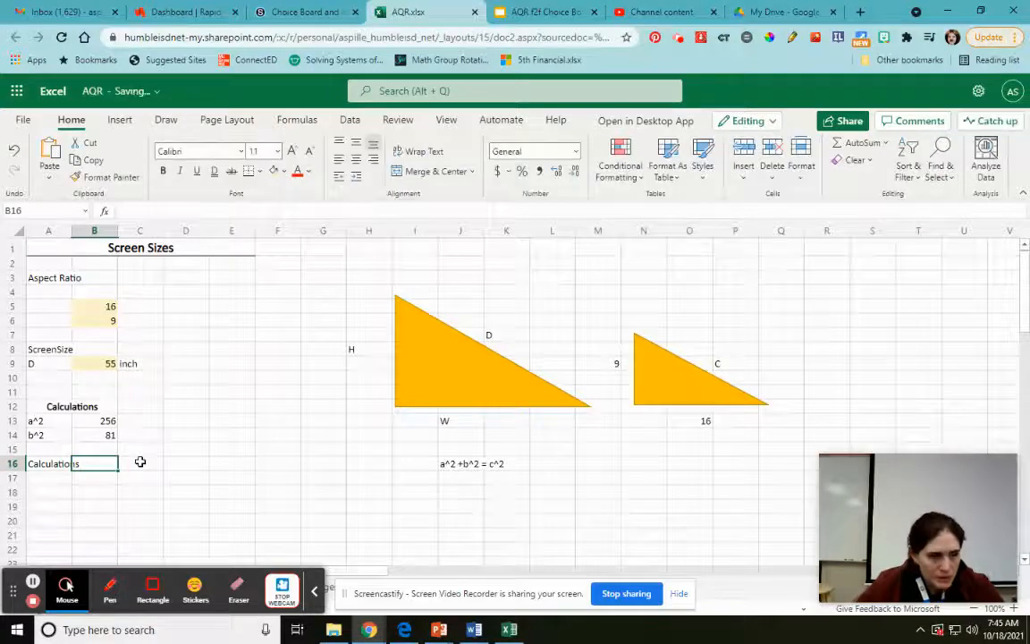
{"action": "key", "text": "Left"}
{"action": "type", "text": "C"}
{"action": "key", "text": "BackSpace"}
{"action": "key", "text": "Tab"}
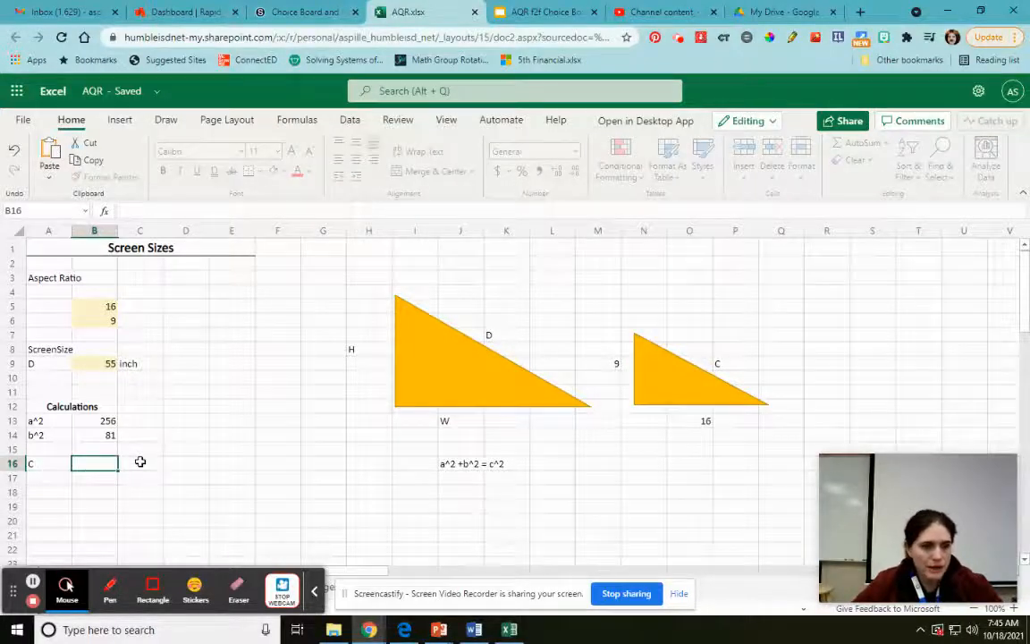
Calculate the hypotenuse in B16 with =SQRT(B13+B14) and make the C row, A16:B16, bold.
{"action": "type", "text": "=sqrt("}
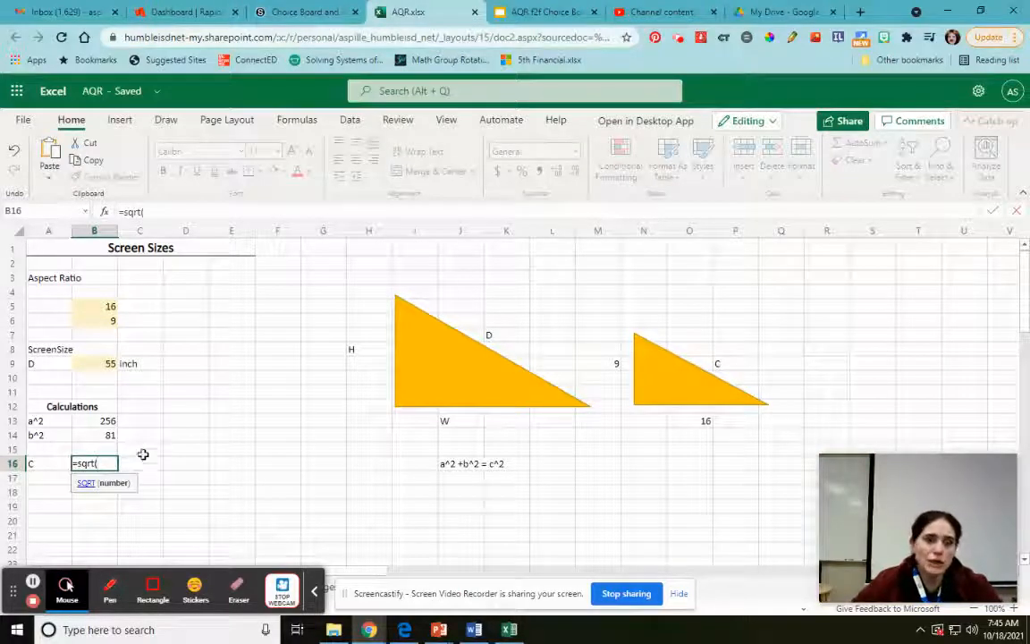
{"action": "left_click", "coordinate": [96, 420]}
{"action": "type", "text": "+"}
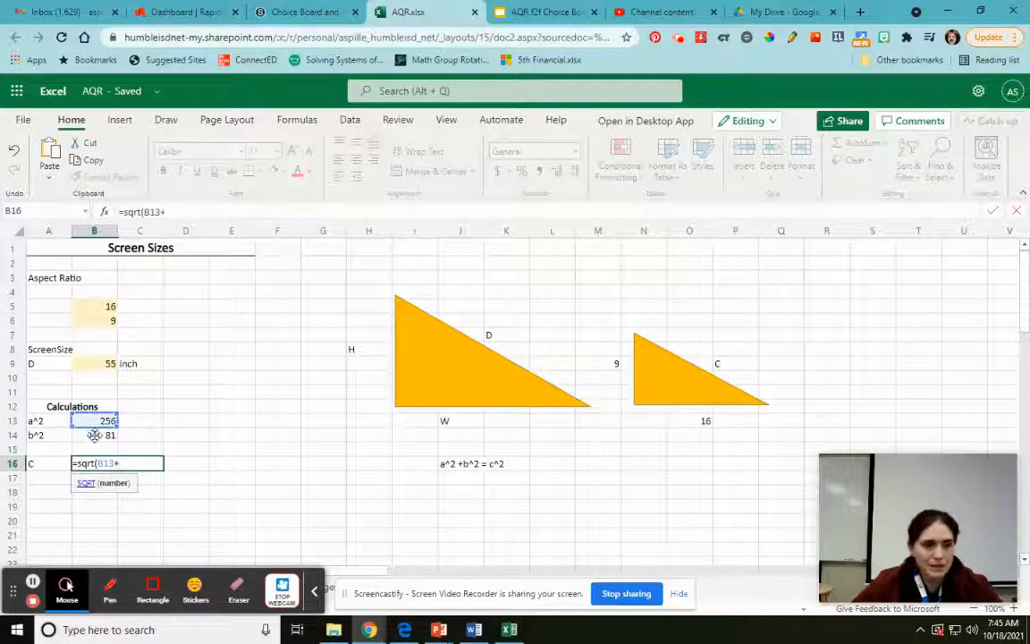
{"action": "left_click", "coordinate": [93, 435]}
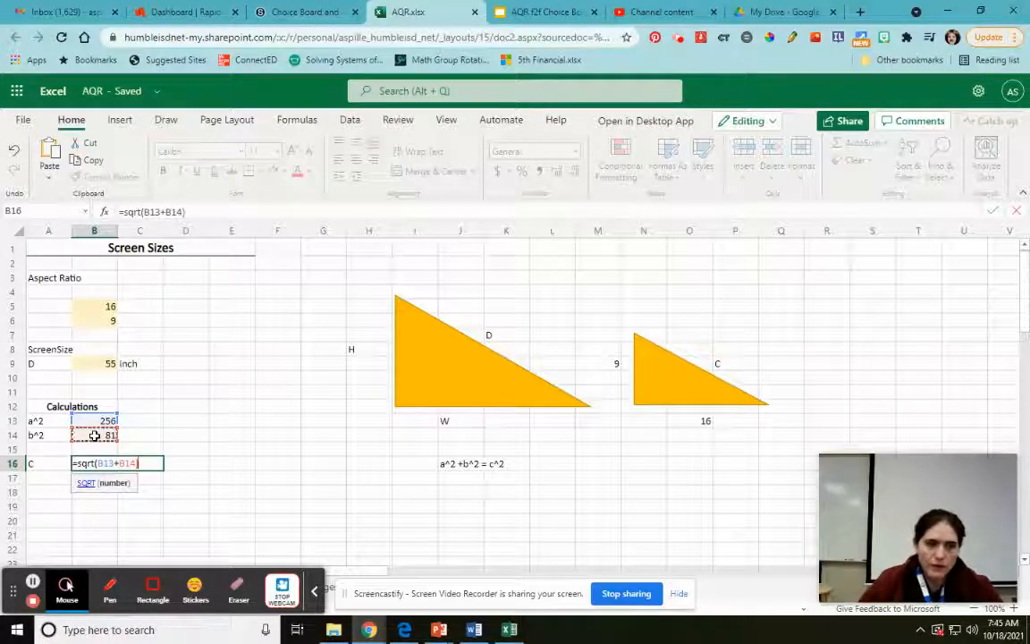
{"action": "type", "text": ")"}
{"action": "key", "text": "Return"}
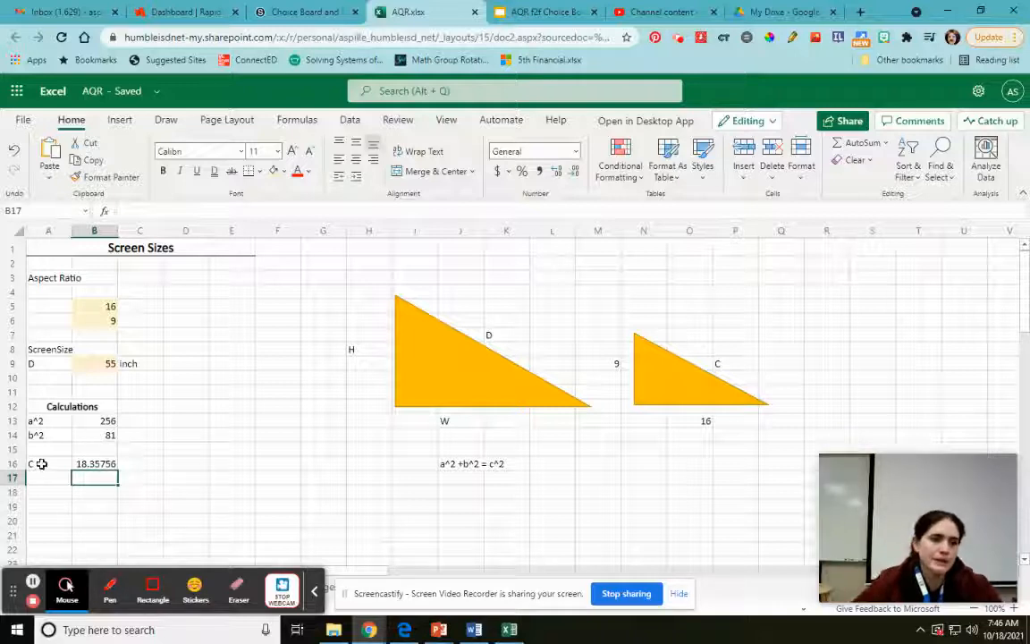
{"action": "left_click_drag", "start_coordinate": [53, 463], "coordinate": [83, 464]}
{"action": "left_click", "coordinate": [194, 522]}
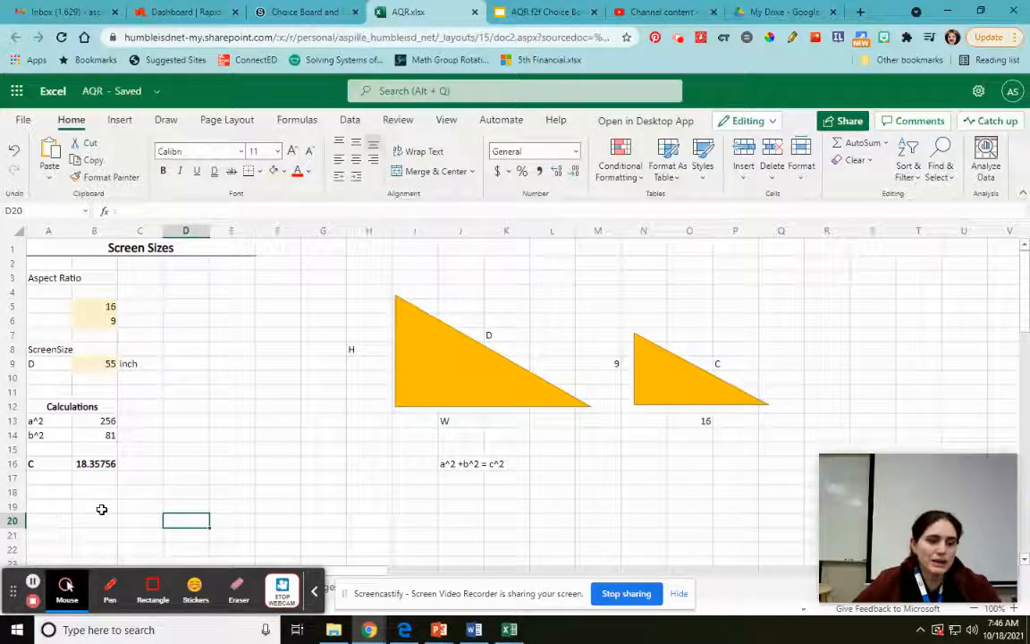
Merge and center A19:B19 and enter the heading Scale Factor.
{"action": "left_click_drag", "start_coordinate": [66, 507], "coordinate": [80, 504]}
{"action": "left_click", "coordinate": [434, 174]}
{"action": "type", "text": "Scal"}
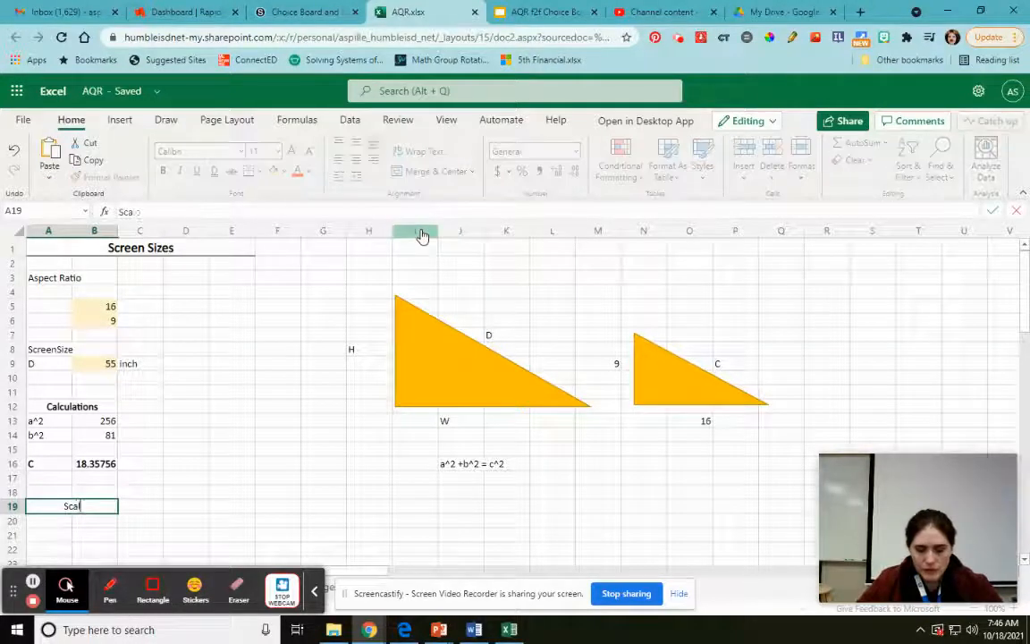
{"action": "type", "text": "e Factor"}
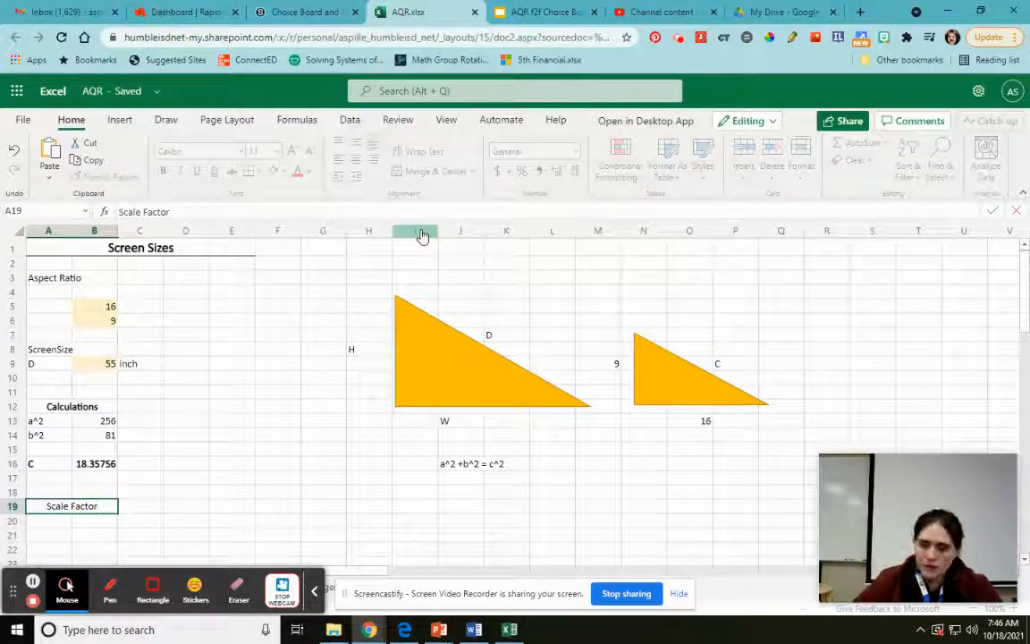
{"action": "key", "text": "Return"}
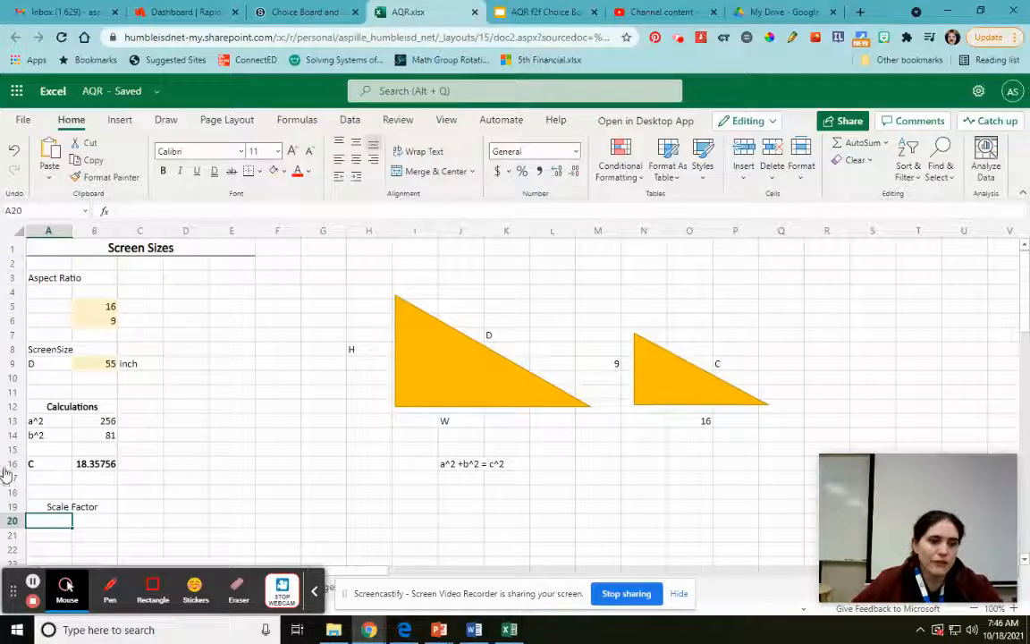
Label cell A20 as SF and enter the note (D/c) in C20.
{"action": "type", "text": "D/C"}
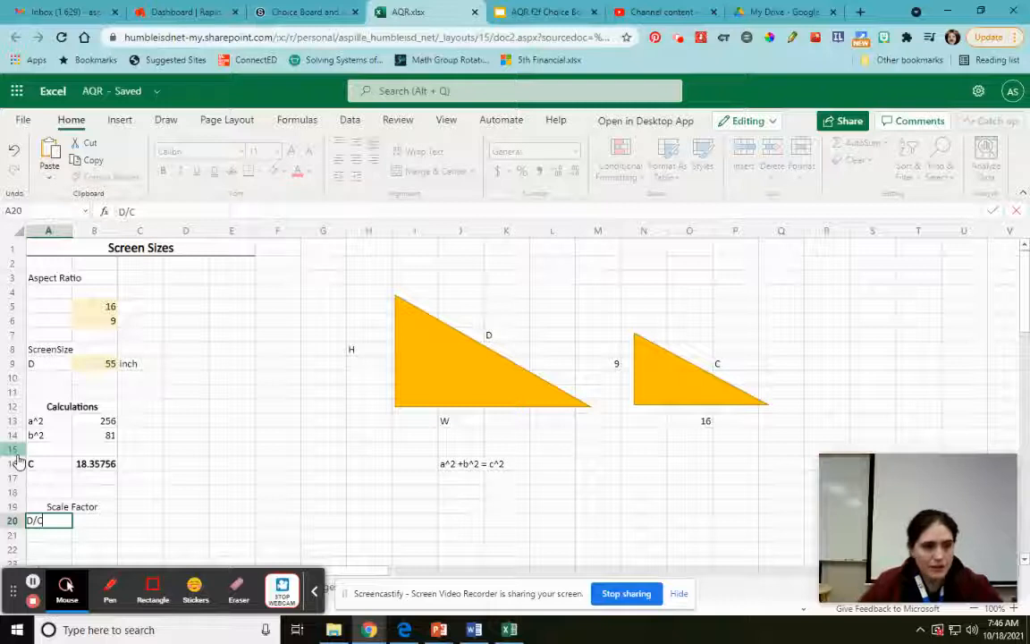
{"action": "type", "text": "SF"}
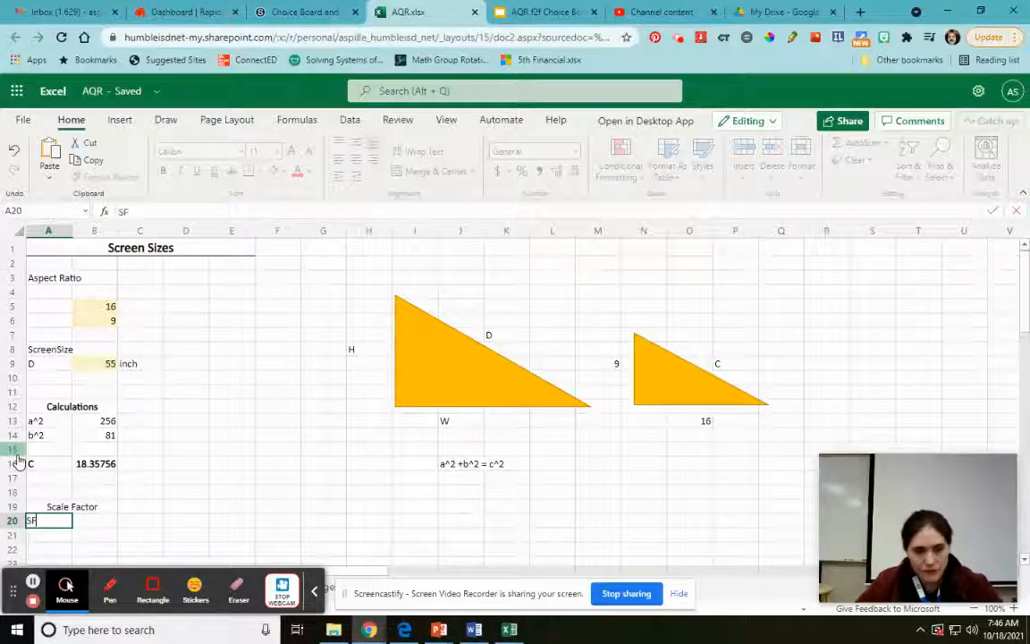
{"action": "left_click", "coordinate": [141, 521]}
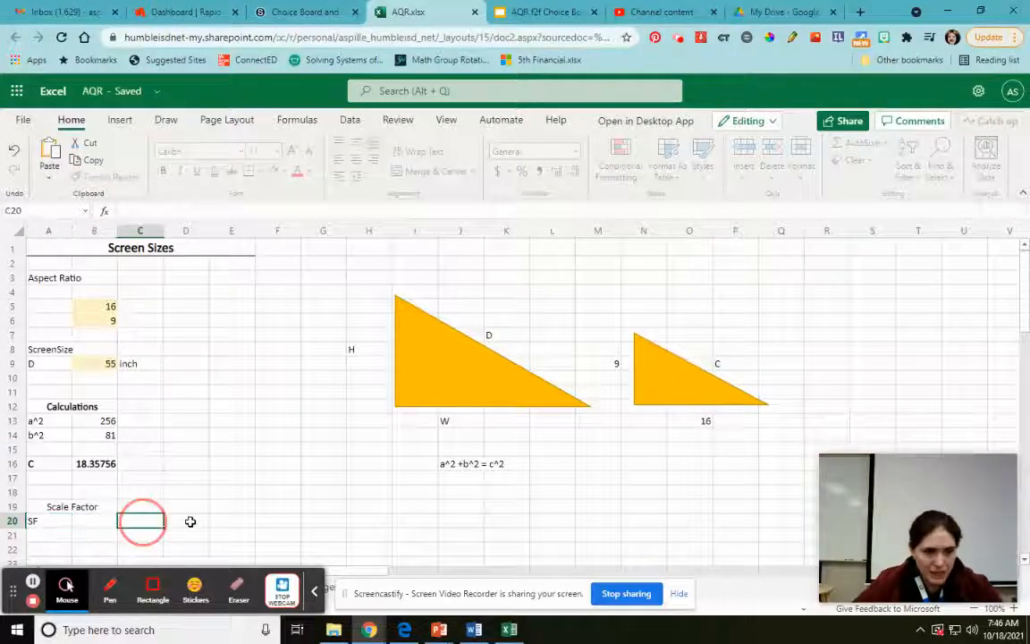
{"action": "type", "text": "(D/c)"}
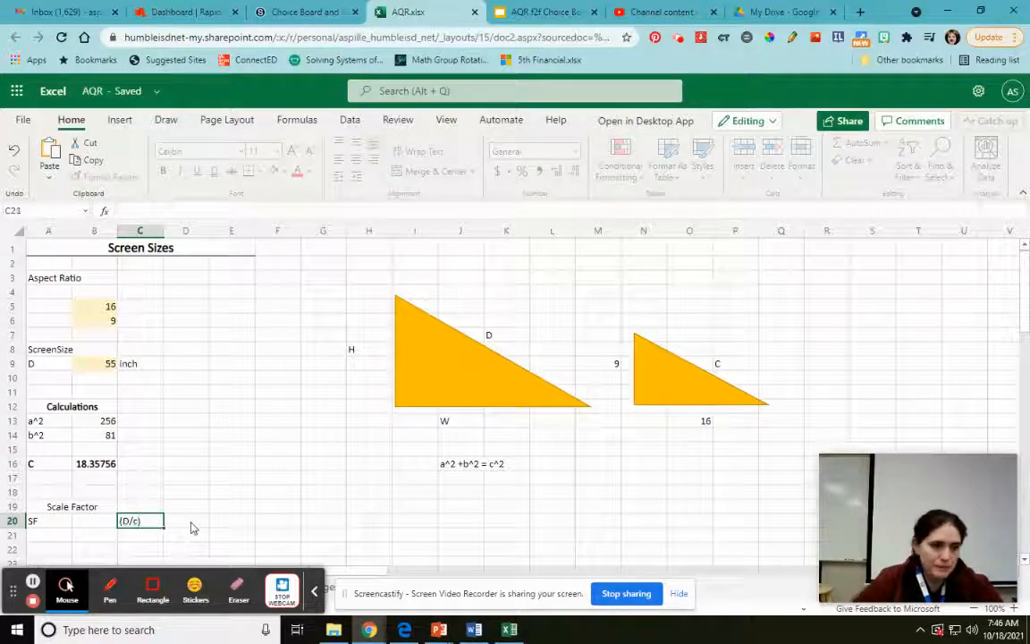
{"action": "key", "text": "Return"}
Calculate the scale factor in B20 by dividing the screen diagonal by the hypotenuse with =B9/B16.
{"action": "left_click", "coordinate": [75, 521]}
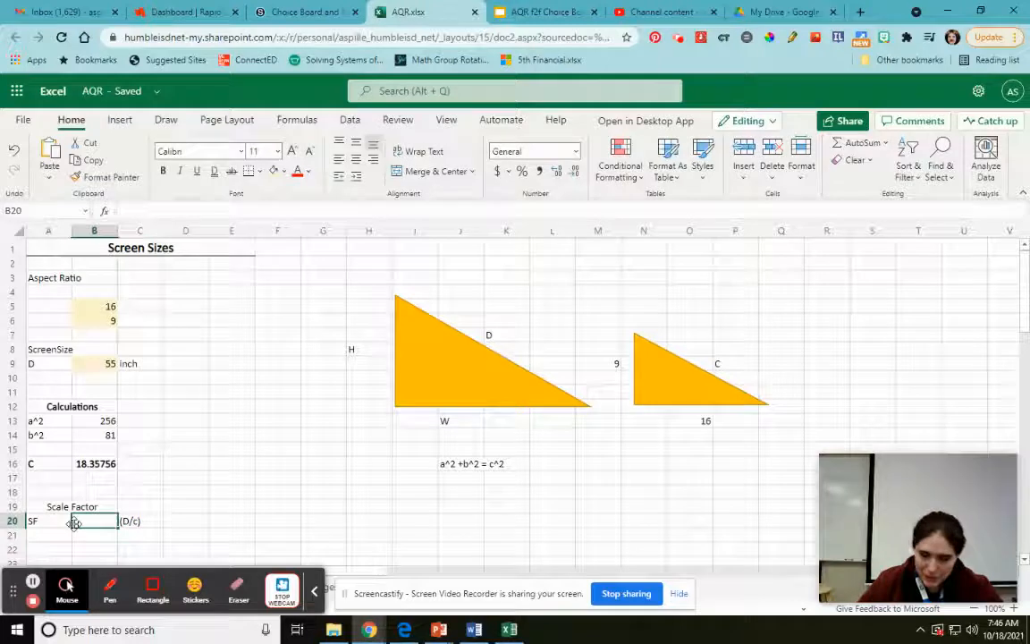
{"action": "type", "text": "="}
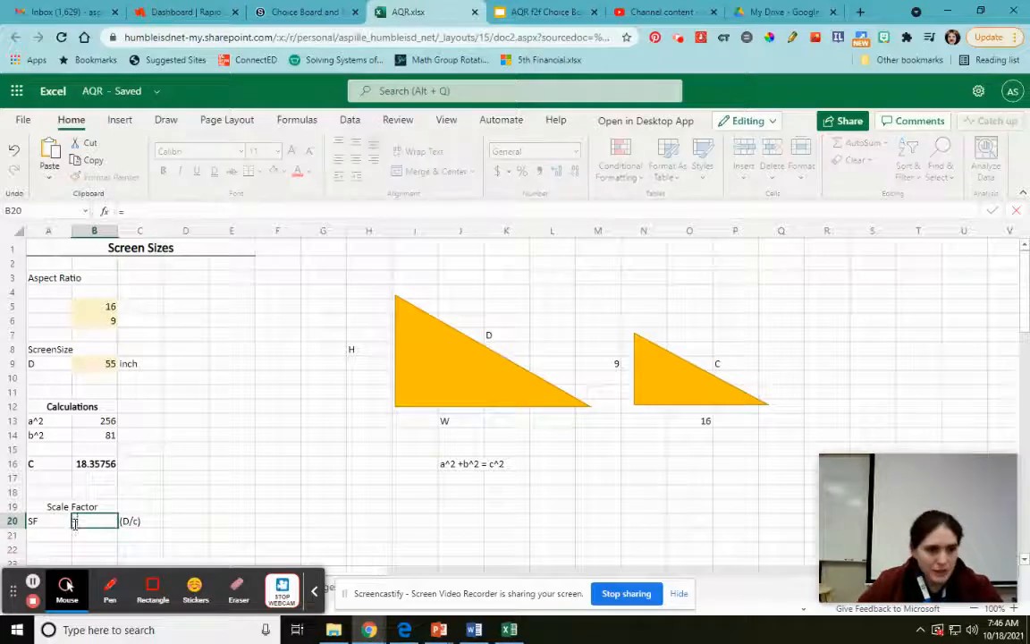
{"action": "left_click", "coordinate": [86, 363]}
{"action": "type", "text": "/"}
{"action": "left_click", "coordinate": [93, 466]}
{"action": "key", "text": "Return"}
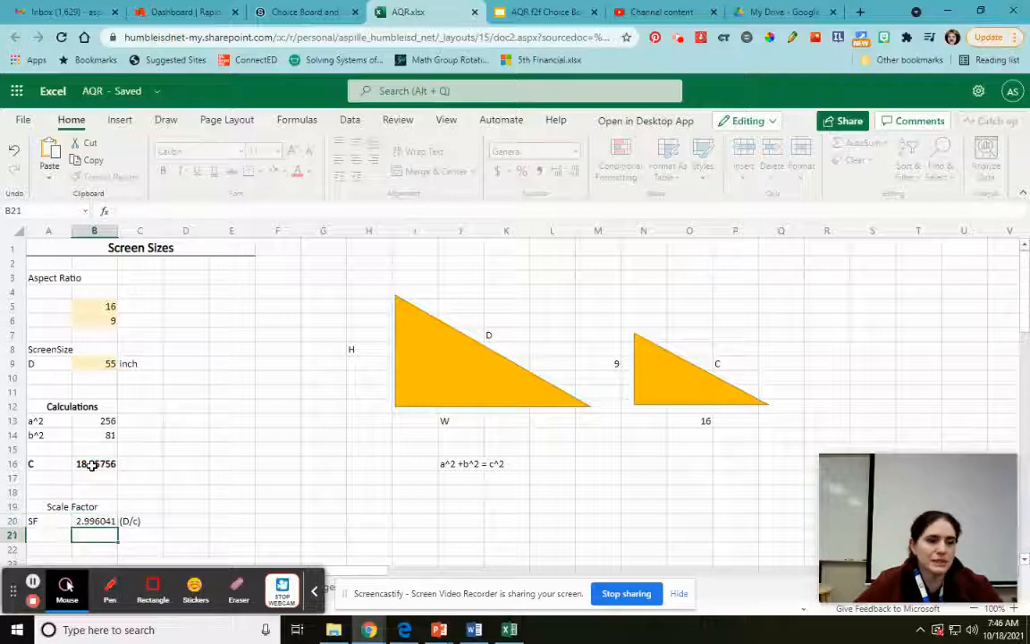
Enter the labels Width in A22 and Height in A23.
{"action": "scroll", "coordinate": [270, 468], "scroll_direction": "down", "scroll_amount": 2}
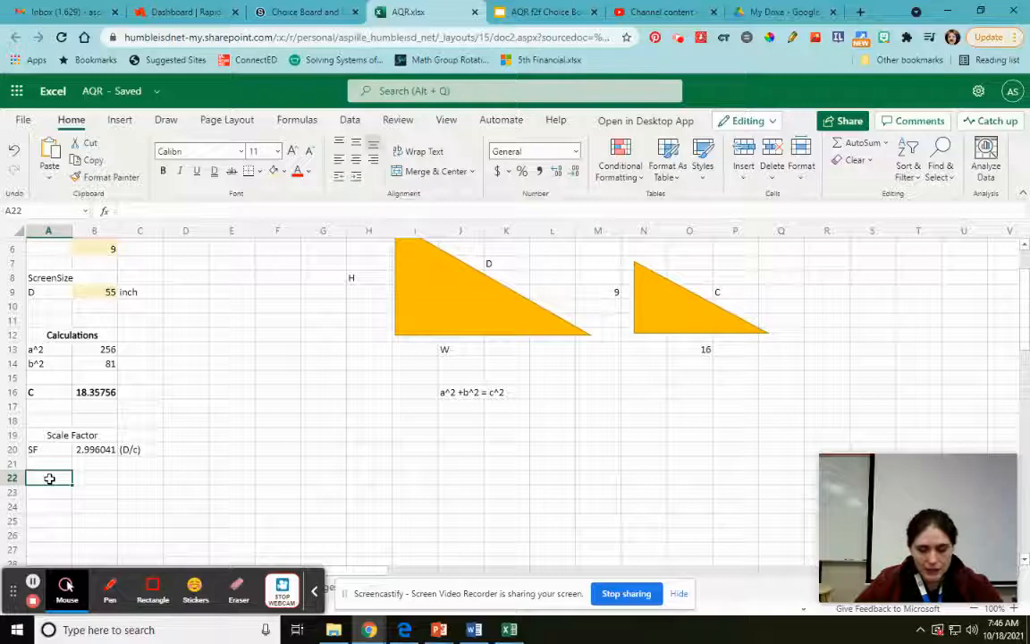
{"action": "type", "text": "Width"}
{"action": "key", "text": "Return"}
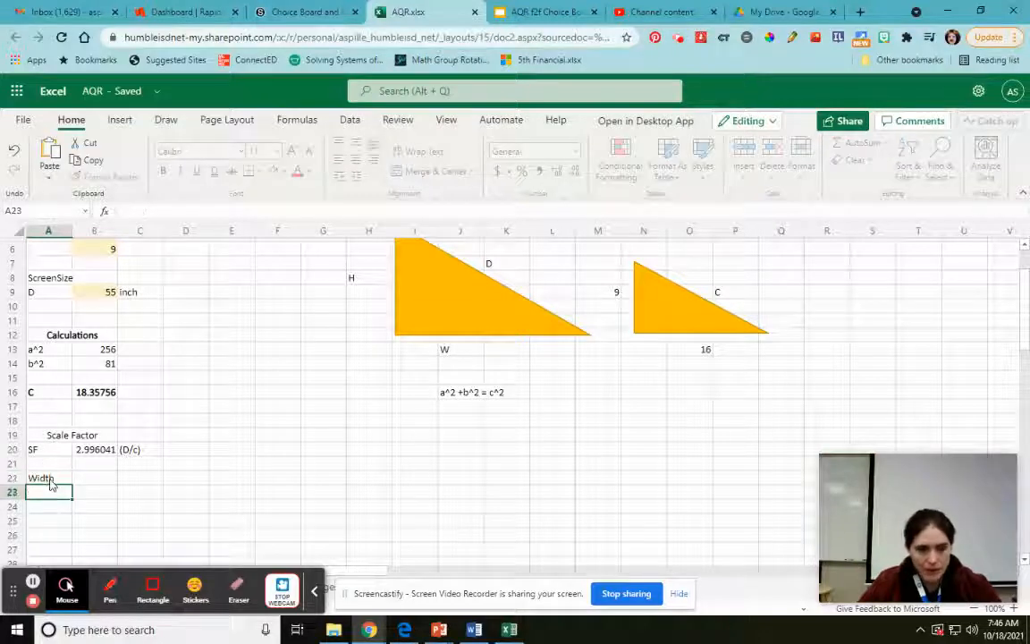
{"action": "type", "text": "He"}
{"action": "type", "text": "ught"}
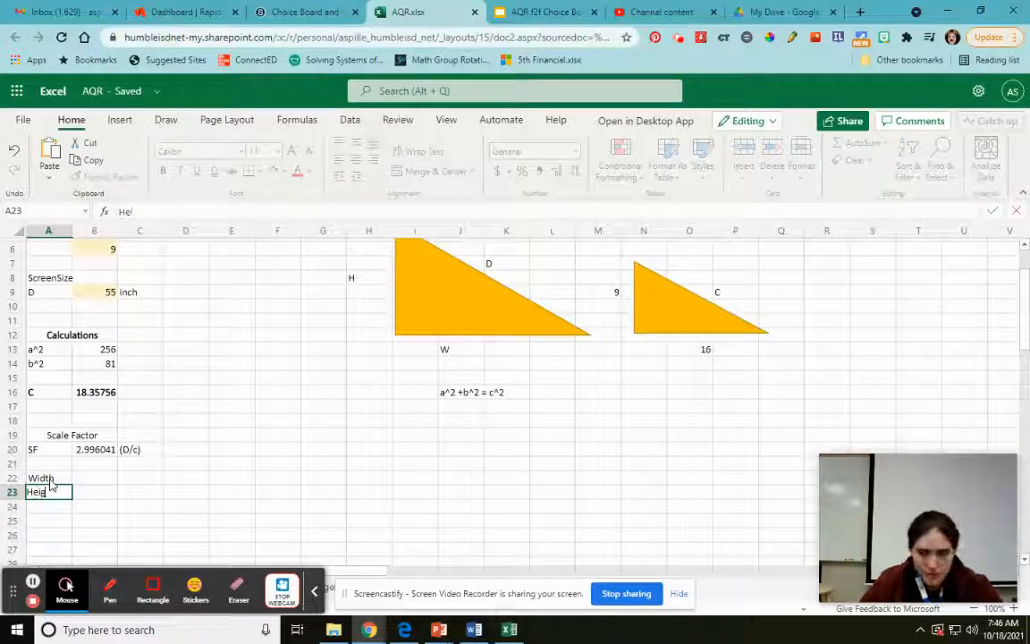
{"action": "type", "text": "ight"}
Calculate the screen width in B22 with =B5*B20.
{"action": "left_click", "coordinate": [94, 477]}
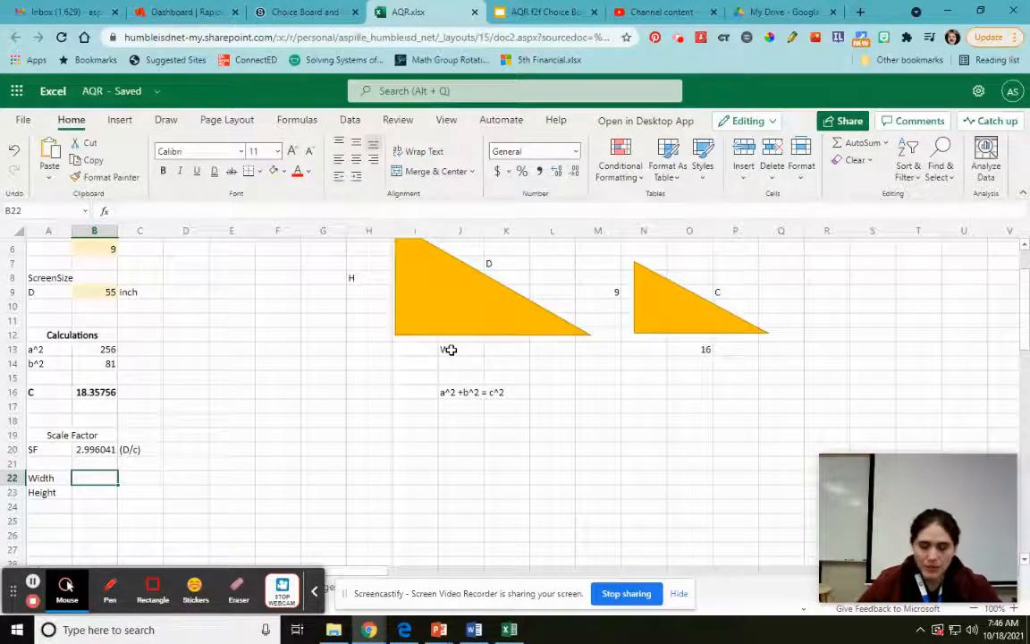
{"action": "type", "text": "="}
{"action": "scroll", "coordinate": [218, 404], "scroll_direction": "up", "scroll_amount": 2}
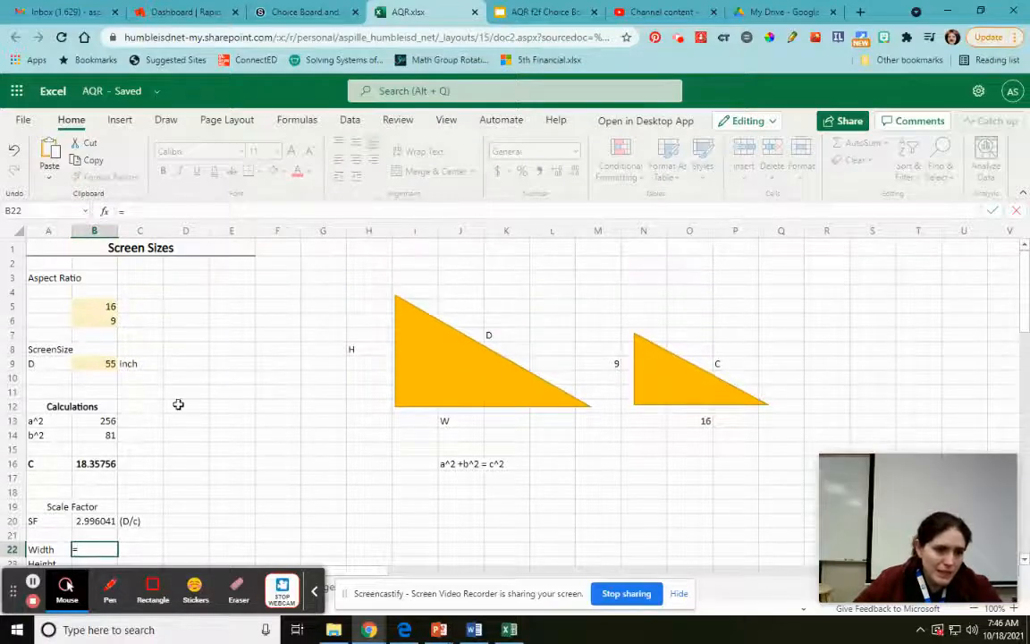
{"action": "left_click", "coordinate": [85, 306]}
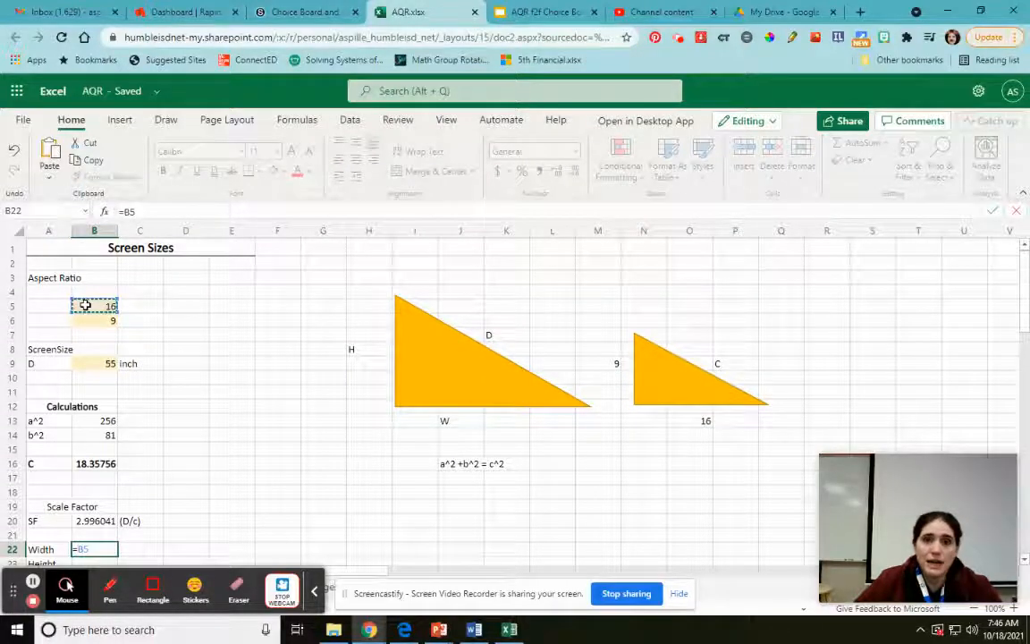
{"action": "scroll", "coordinate": [212, 428], "scroll_direction": "down", "scroll_amount": 2}
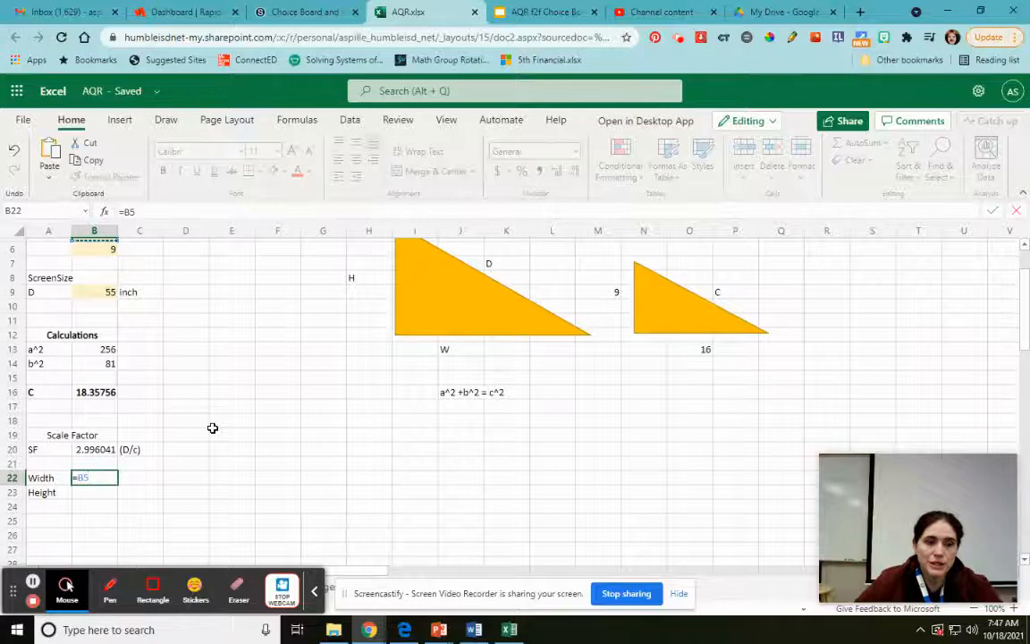
{"action": "type", "text": "*"}
{"action": "left_click", "coordinate": [94, 450]}
{"action": "key", "text": "Return"}
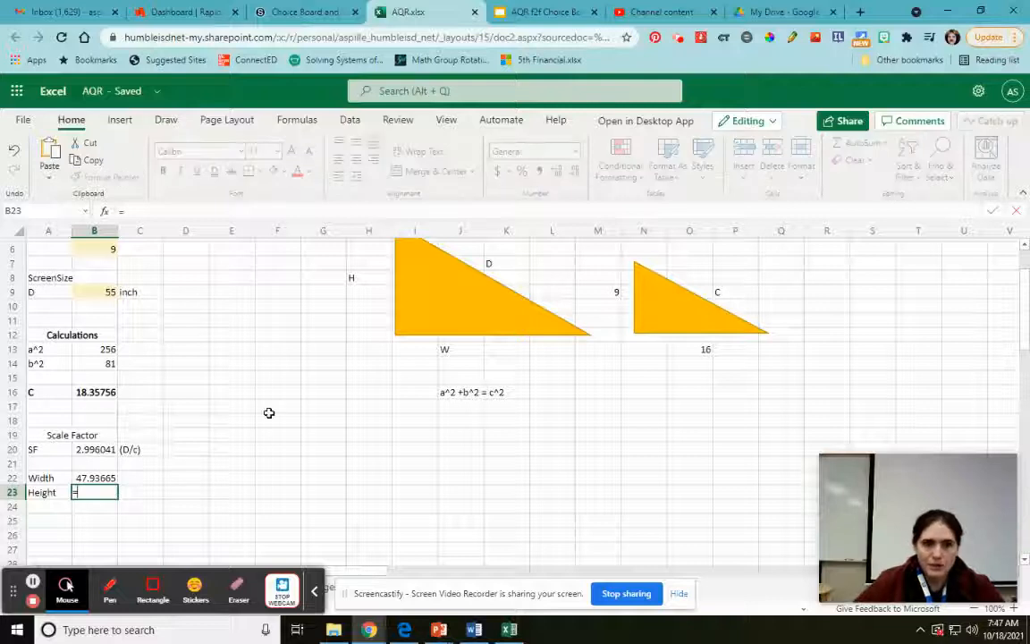
Calculate the screen height in B23 with =B6*B20.
{"action": "type", "text": "="}
{"action": "left_click", "coordinate": [92, 249]}
{"action": "type", "text": "*"}
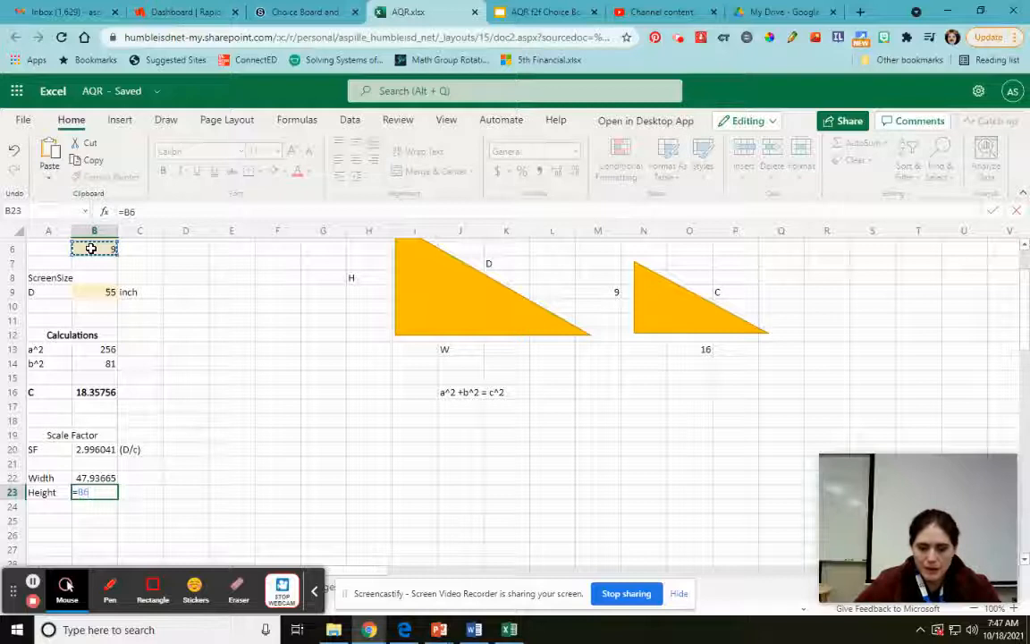
{"action": "left_click", "coordinate": [92, 449]}
{"action": "key", "text": "Return"}
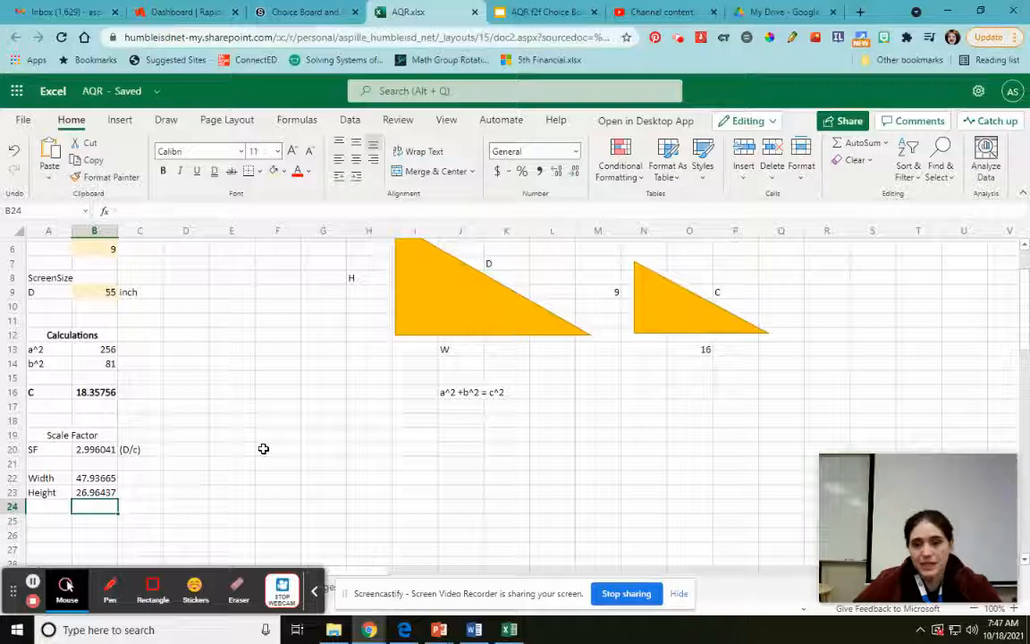
Add the unit beside the width and height by referencing the screen size unit with =C9 in C22 and C23.
{"action": "left_click_drag", "start_coordinate": [42, 478], "coordinate": [88, 492]}
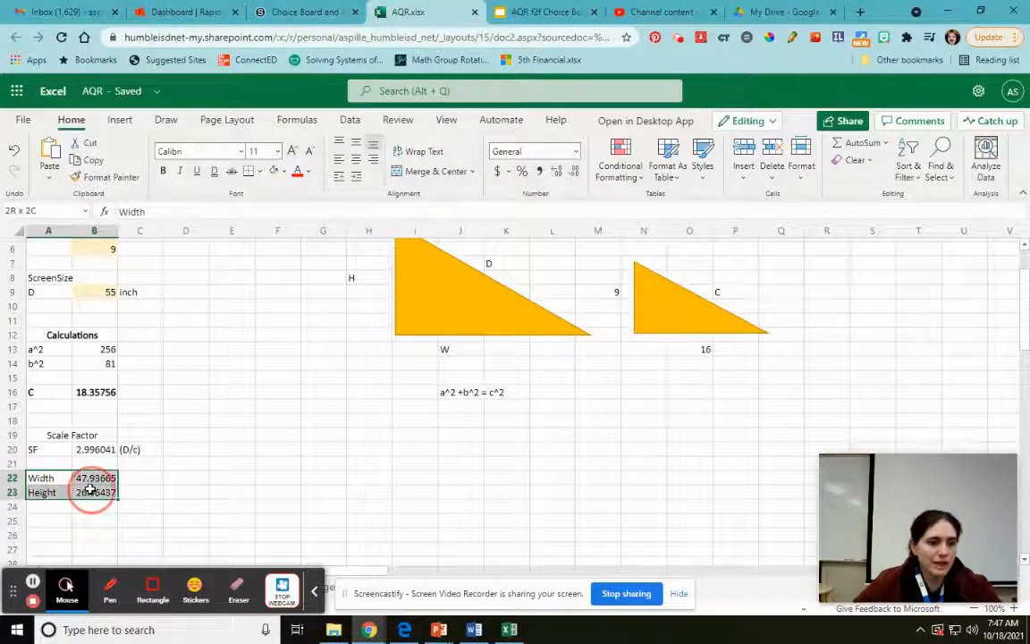
{"action": "left_click", "coordinate": [147, 475]}
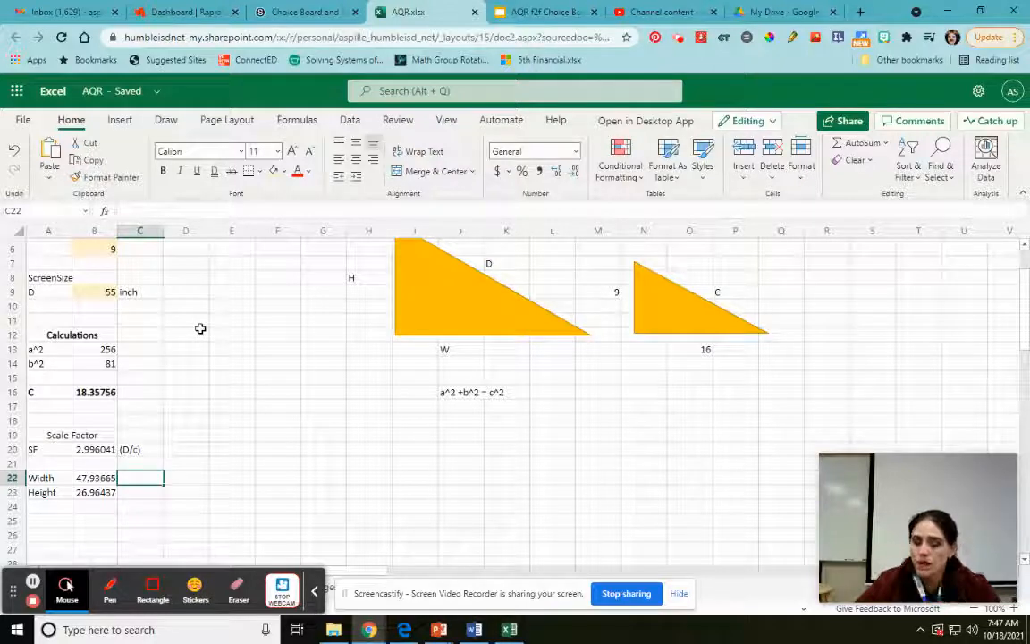
{"action": "left_click", "coordinate": [134, 291]}
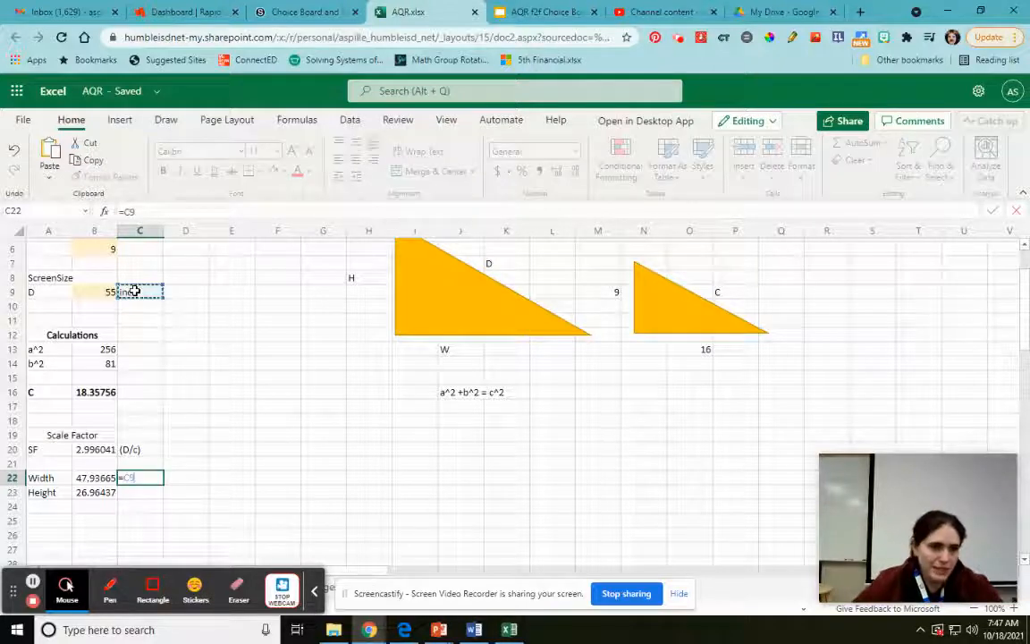
{"action": "key", "text": "Return"}
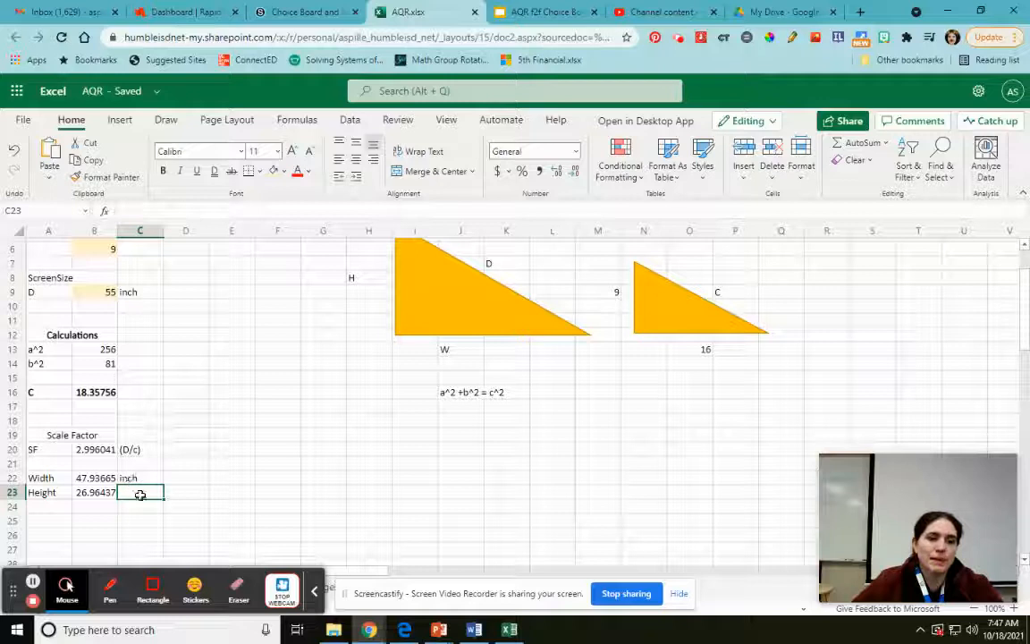
{"action": "type", "text": "="}
{"action": "left_click", "coordinate": [149, 292]}
{"action": "key", "text": "Return"}
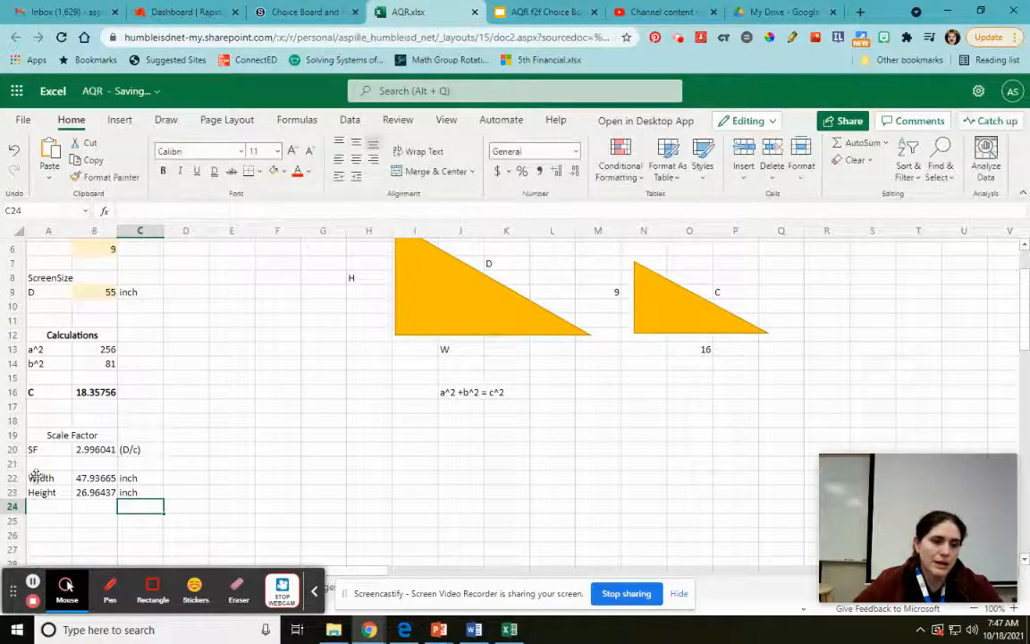
Merge and center G20:I20 and enter the heading Answer.
{"action": "left_click_drag", "start_coordinate": [56, 481], "coordinate": [109, 491]}
{"action": "left_click", "coordinate": [348, 492]}
{"action": "left_click", "coordinate": [311, 451]}
{"action": "left_click_drag", "start_coordinate": [311, 451], "coordinate": [409, 449]}
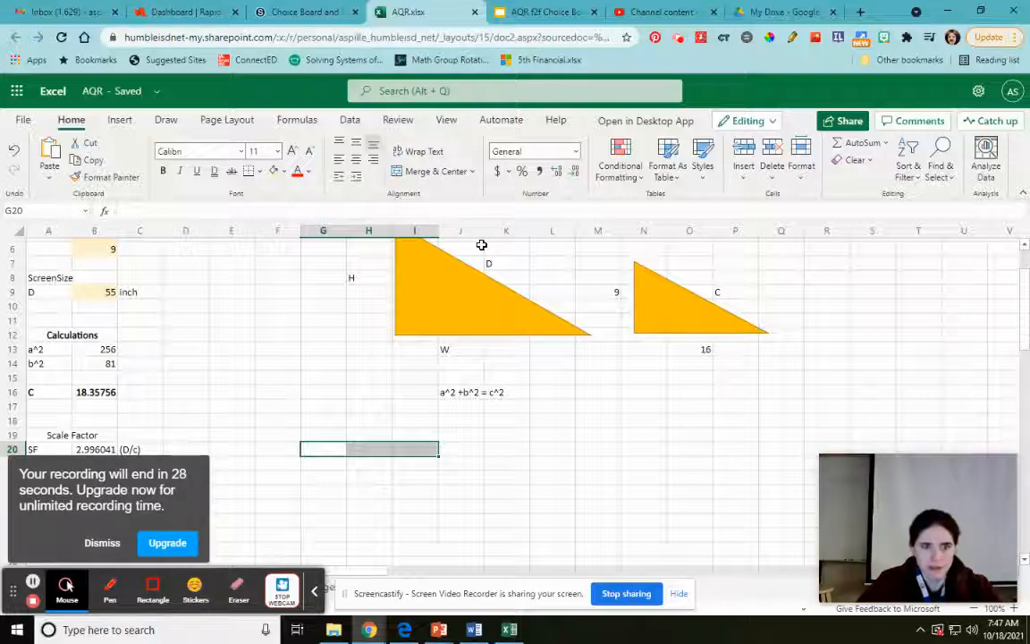
{"action": "left_click", "coordinate": [416, 172]}
{"action": "type", "text": "Answer"}
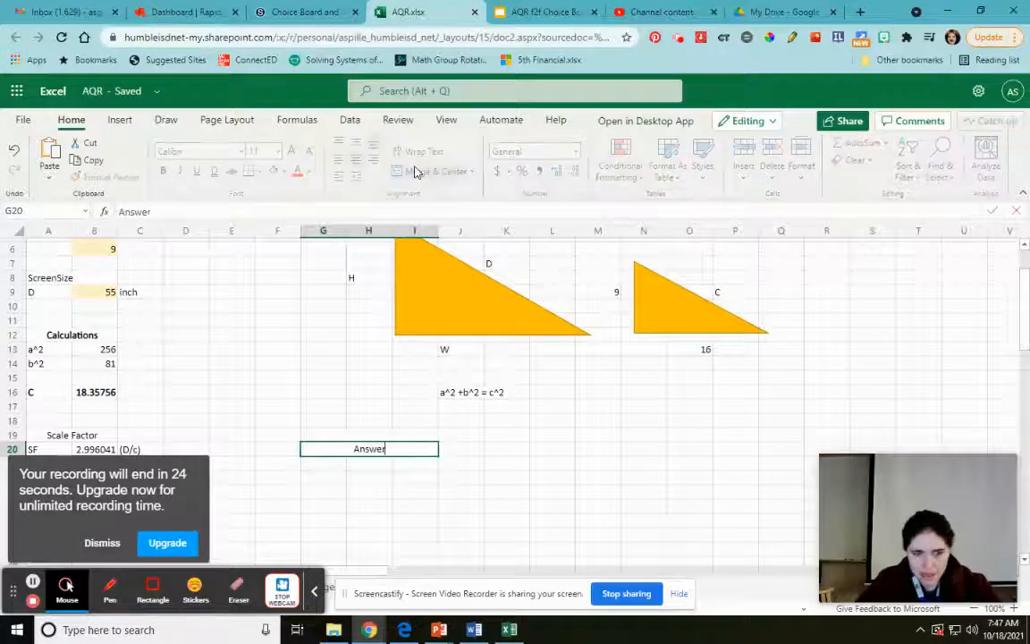
{"action": "left_click", "coordinate": [370, 487]}
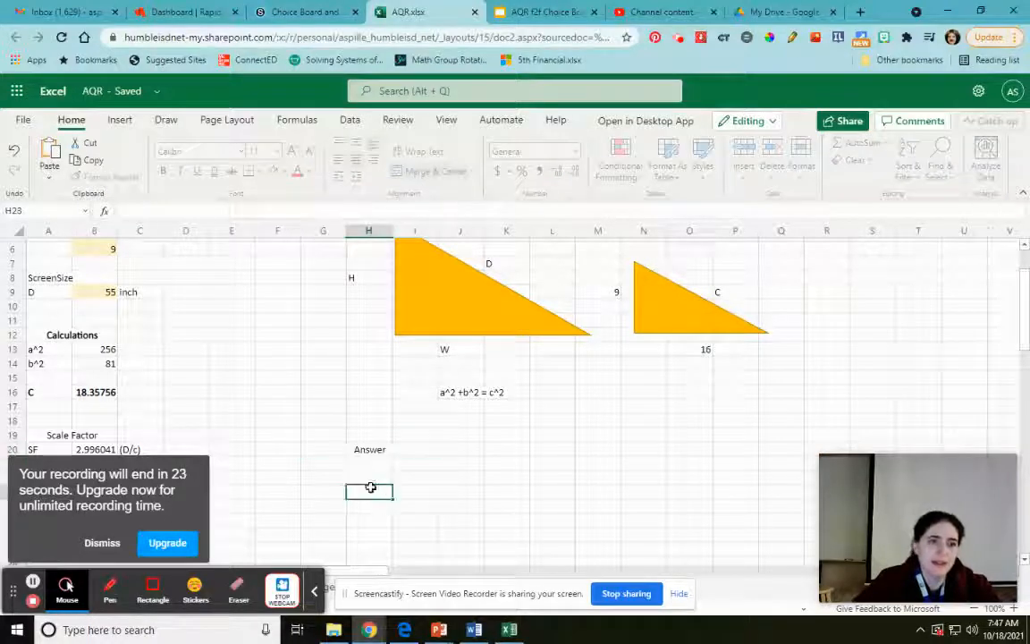
Copy the Width and Height labels from A22:A23 to G21:G22 under the Answer heading.
{"action": "left_click", "coordinate": [325, 466]}
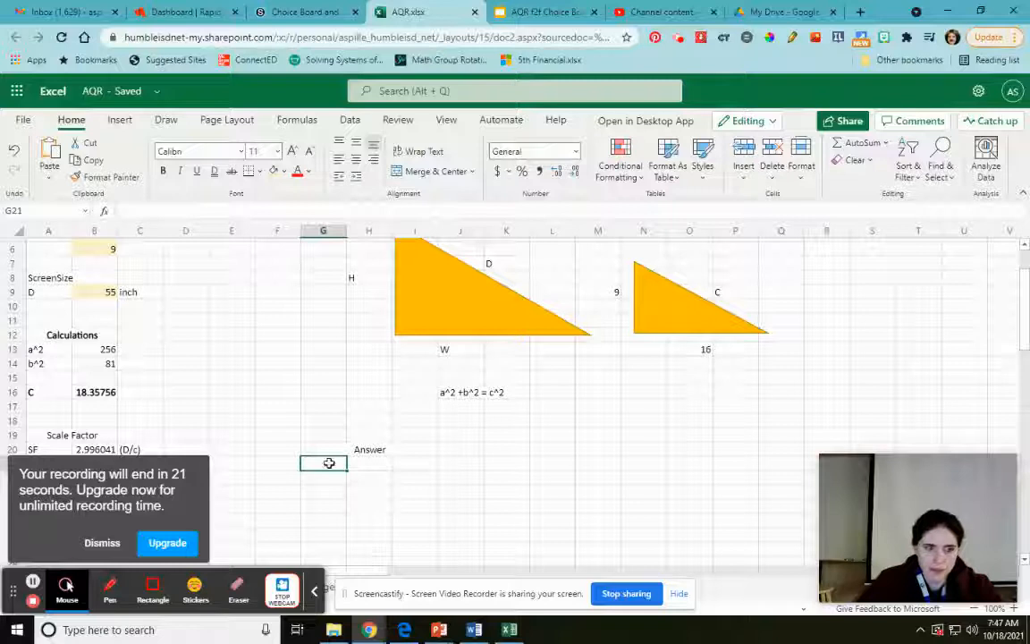
{"action": "left_click", "coordinate": [102, 543]}
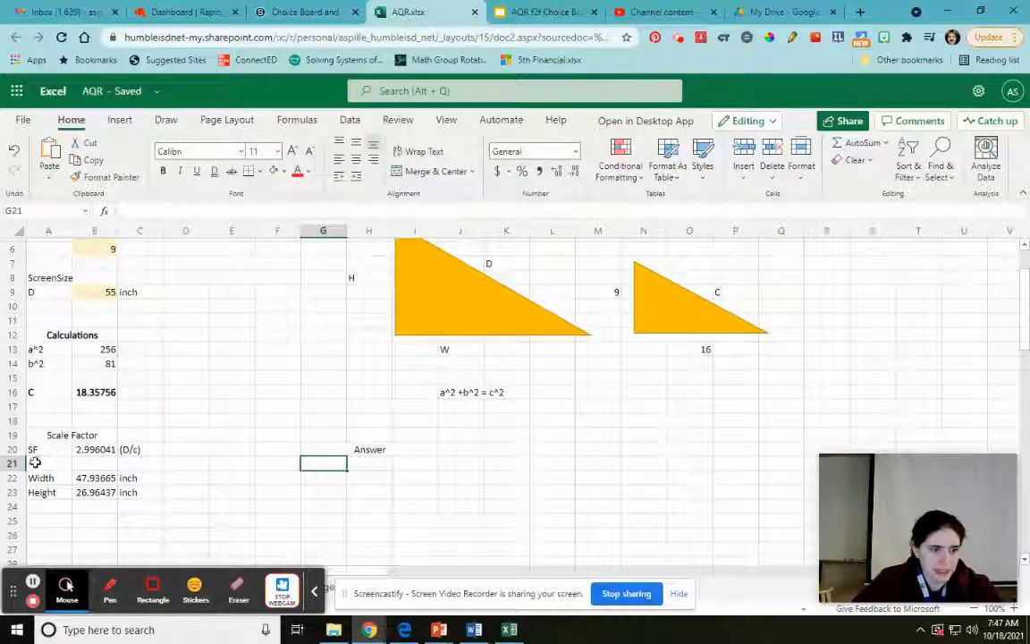
{"action": "left_click_drag", "start_coordinate": [37, 478], "coordinate": [134, 491]}
{"action": "key", "text": "ctrl+c"}
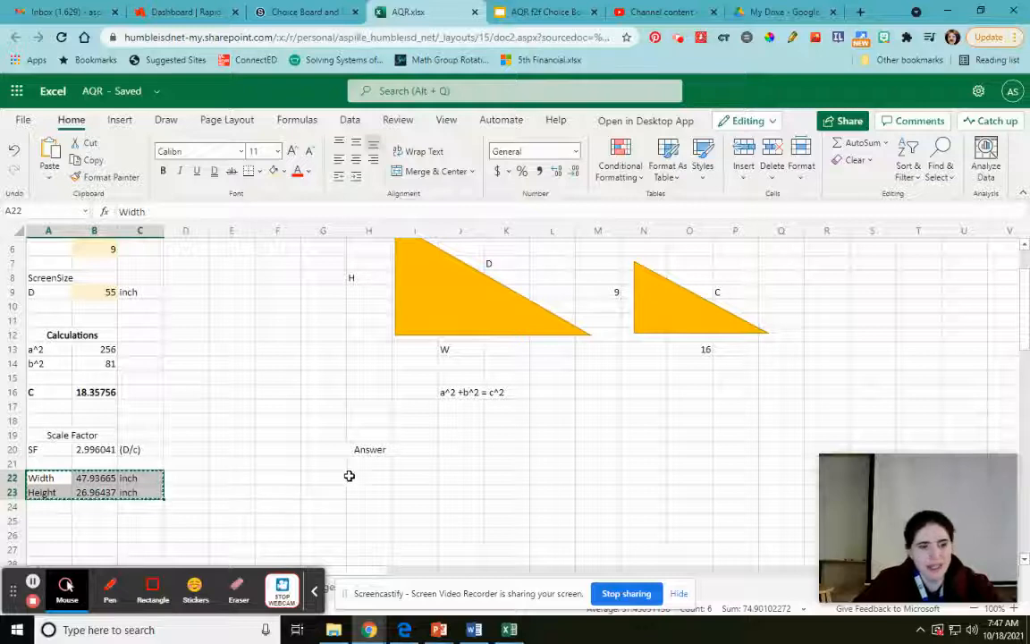
{"action": "left_click_drag", "start_coordinate": [32, 476], "coordinate": [39, 490]}
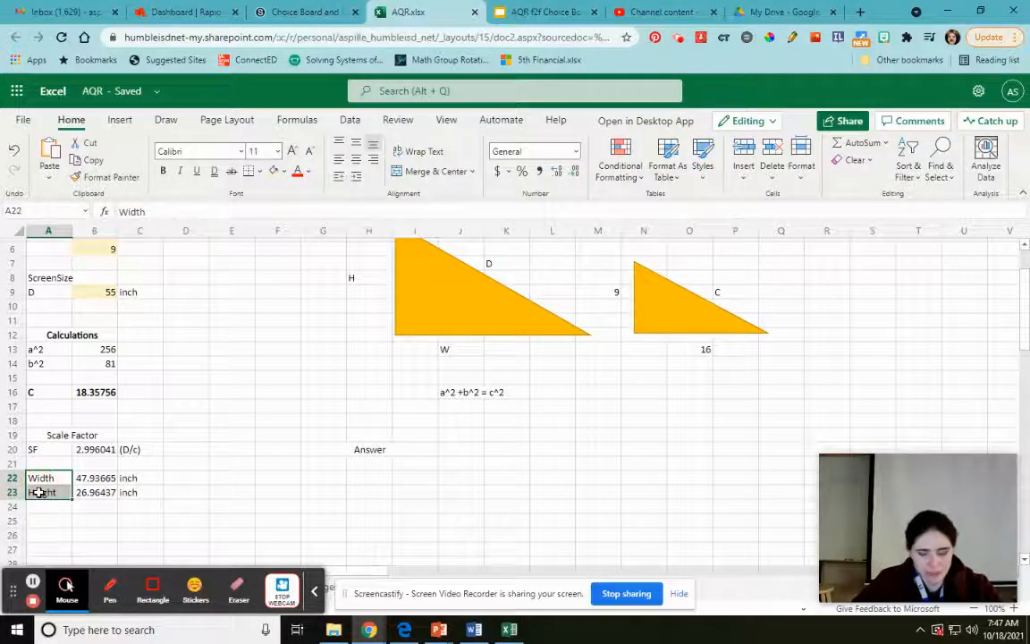
{"action": "key", "text": "ctrl+c"}
{"action": "left_click", "coordinate": [316, 466]}
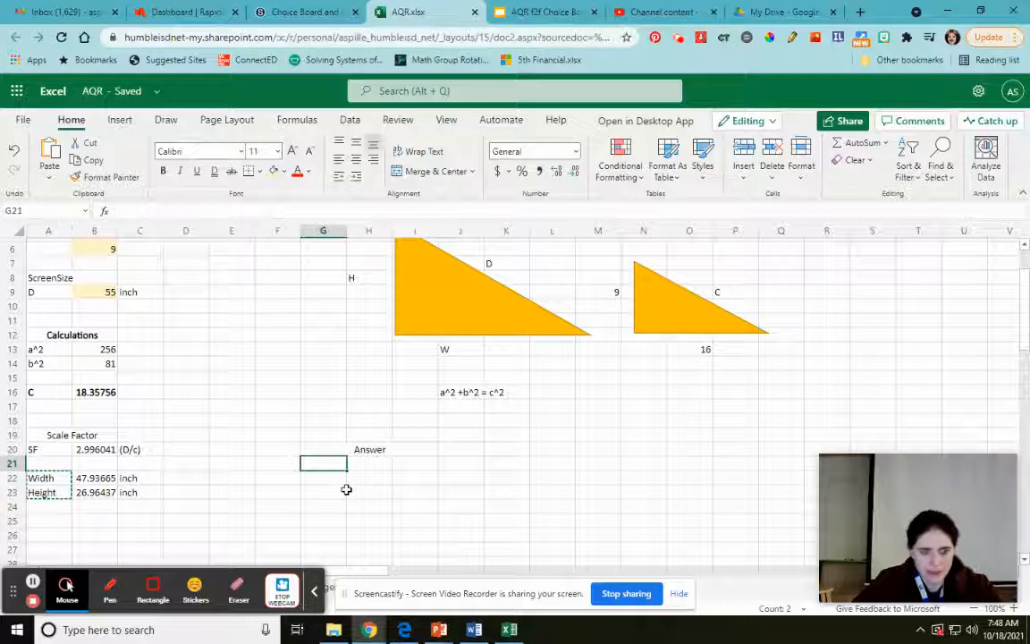
{"action": "key", "text": "ctrl+v"}
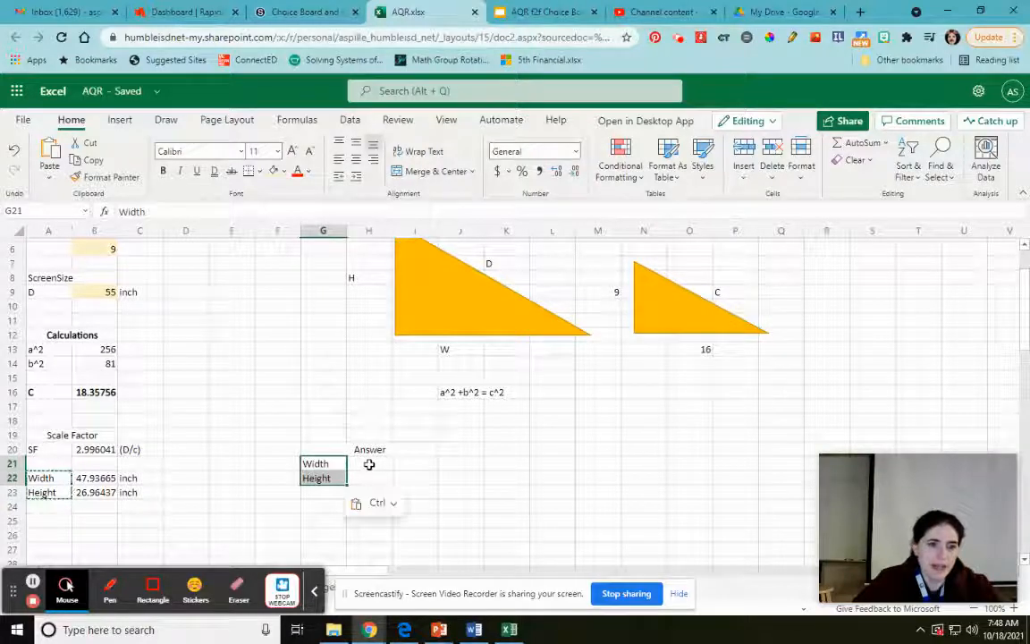
Show the calculated width in the Answer section by entering =B22 in H21.
{"action": "left_click", "coordinate": [366, 464]}
{"action": "type", "text": "="}
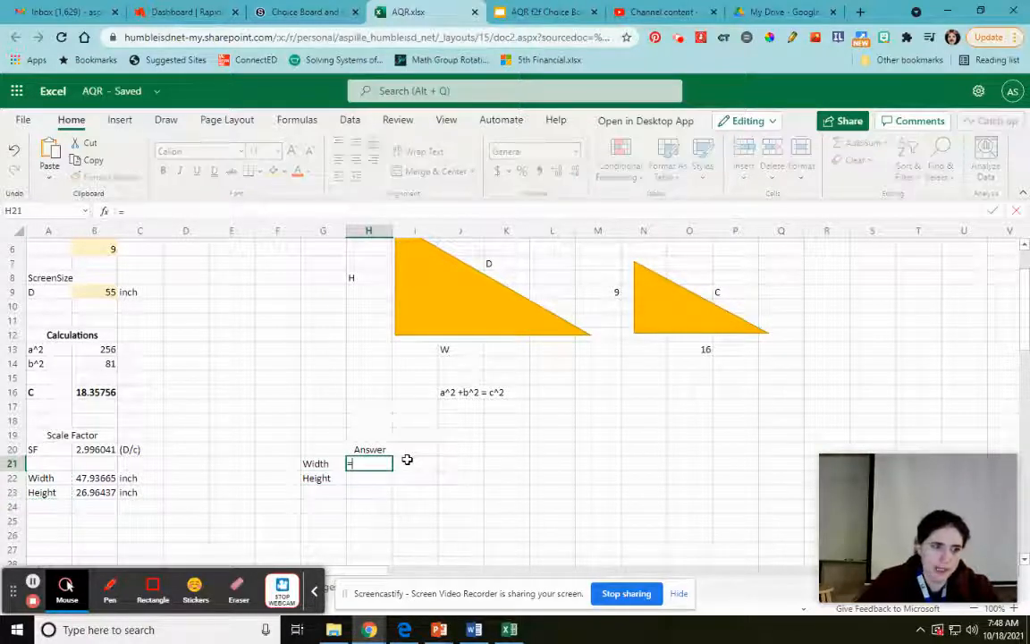
{"action": "left_click", "coordinate": [100, 477]}
{"action": "key", "text": "Return"}
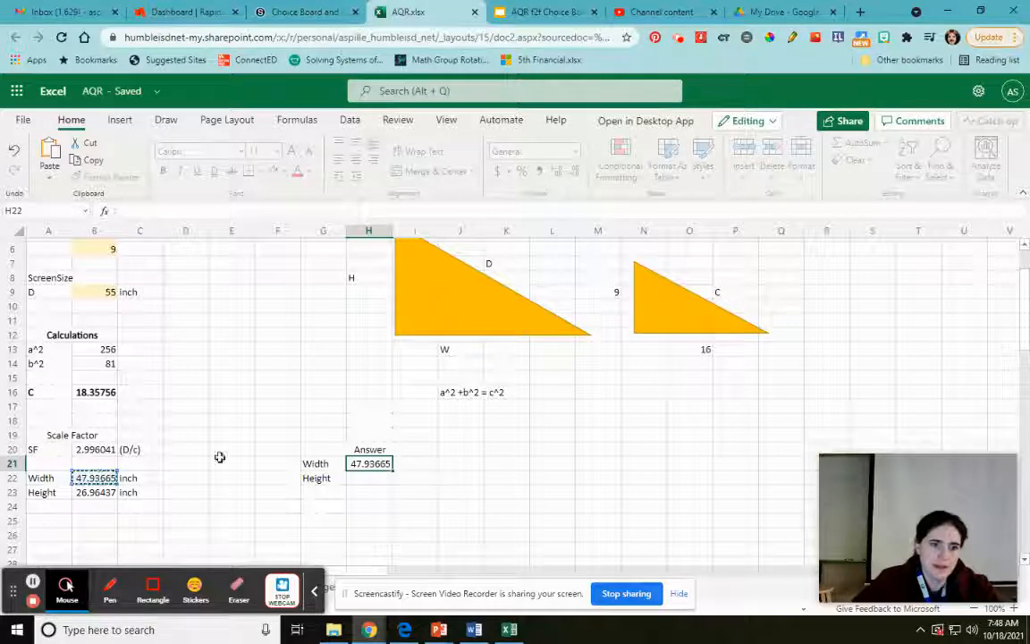
{"action": "left_click", "coordinate": [376, 463]}
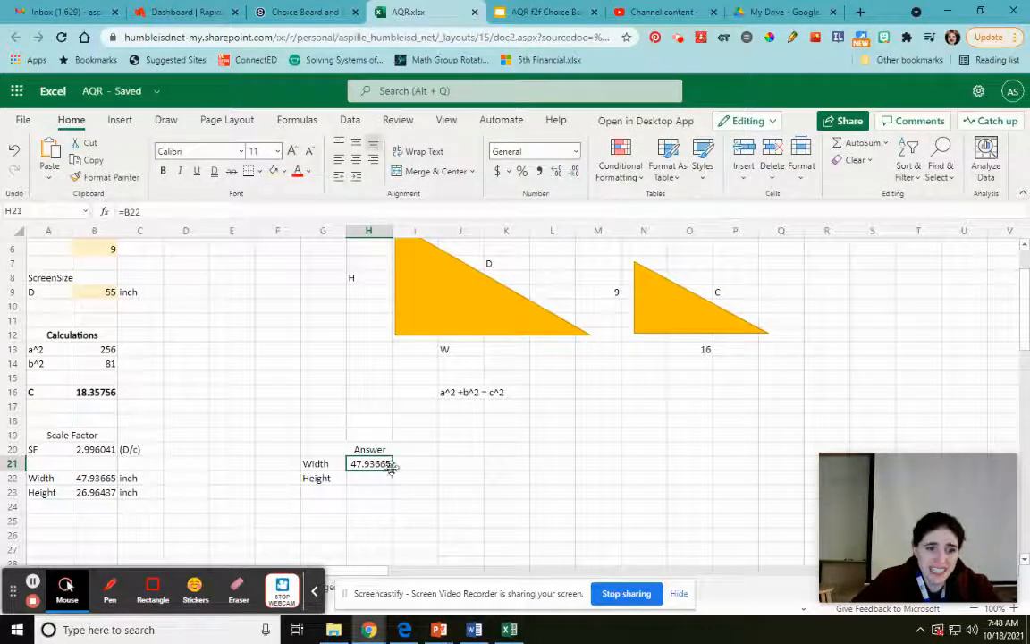